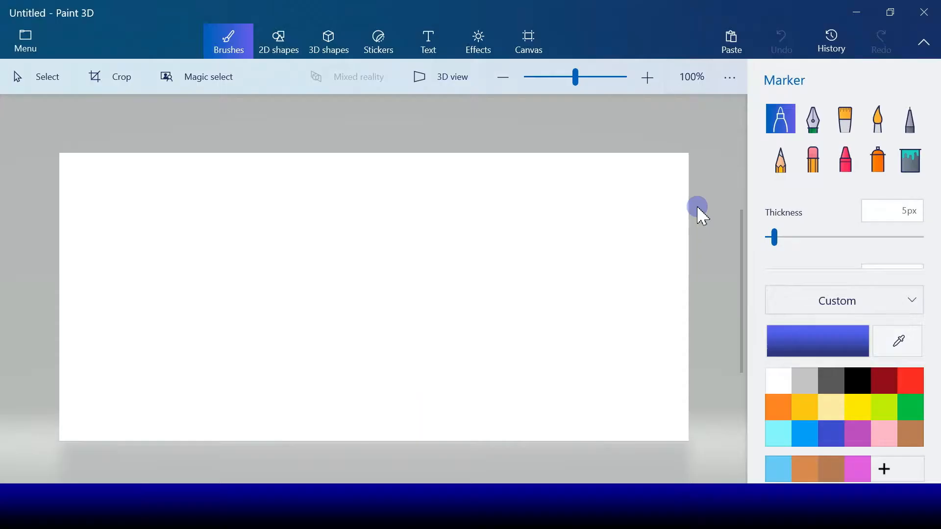
Resize the canvas to 800 px wide by 800 px high.
left_click(726, 82)
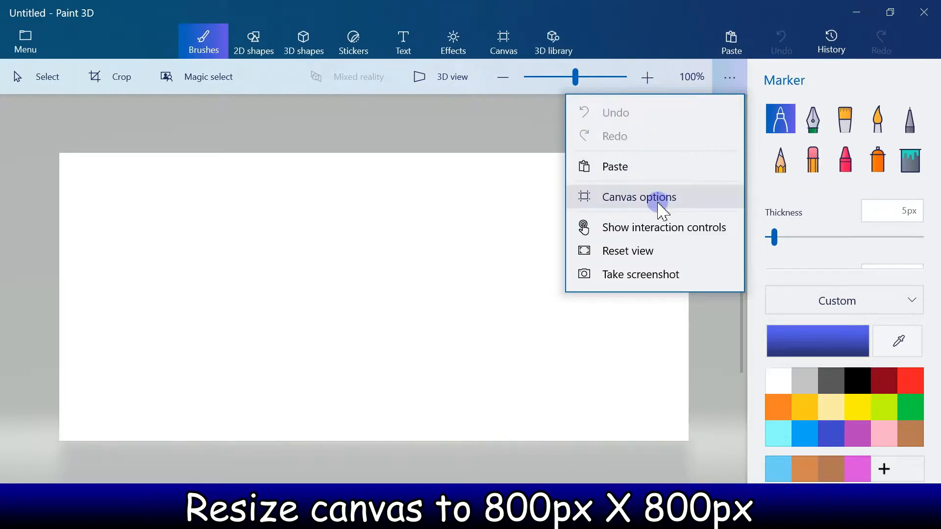
left_click(659, 198)
left_click(788, 264)
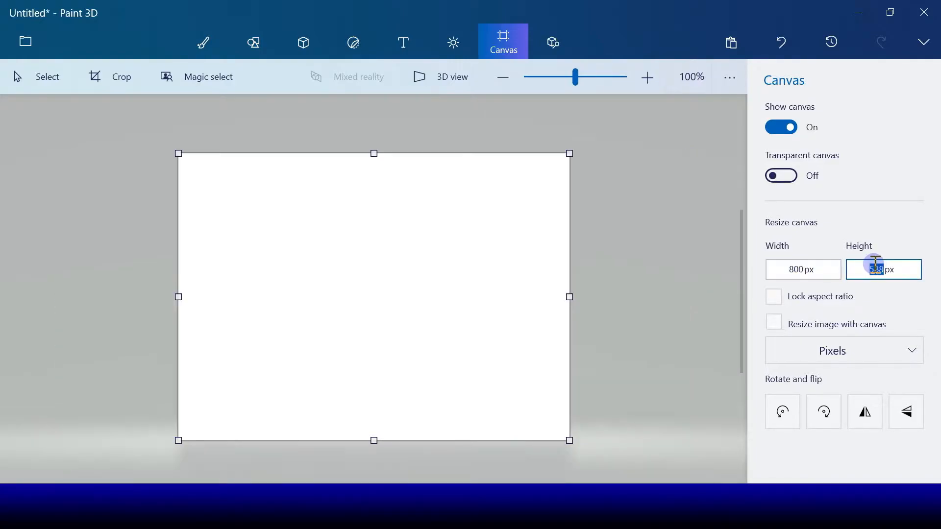
left_click(624, 309)
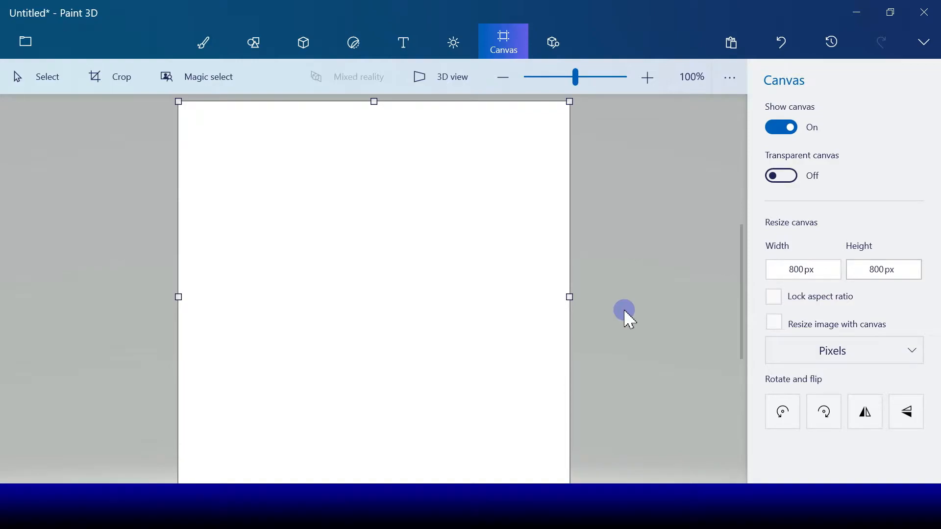
Draw a straight gold horizontal line across the full width of the lower canvas as the floor's edge.
left_click(246, 48)
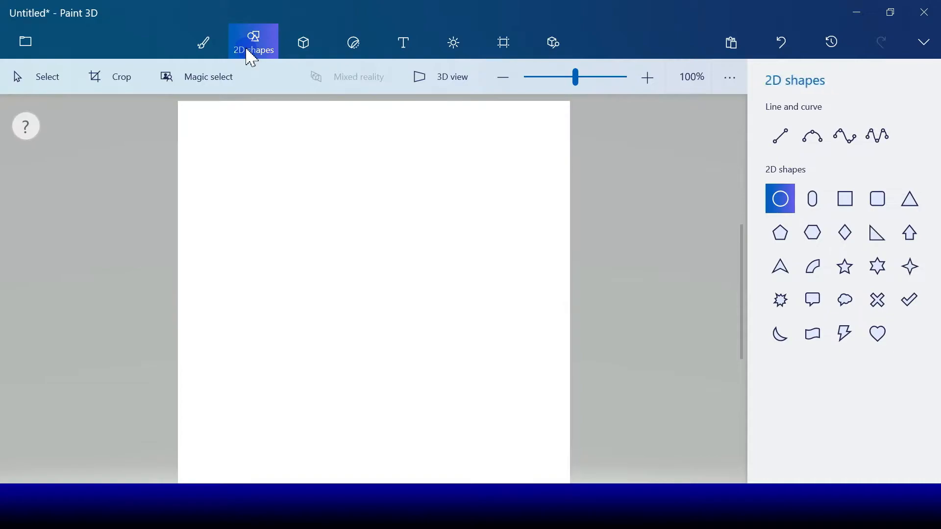
left_click(782, 140)
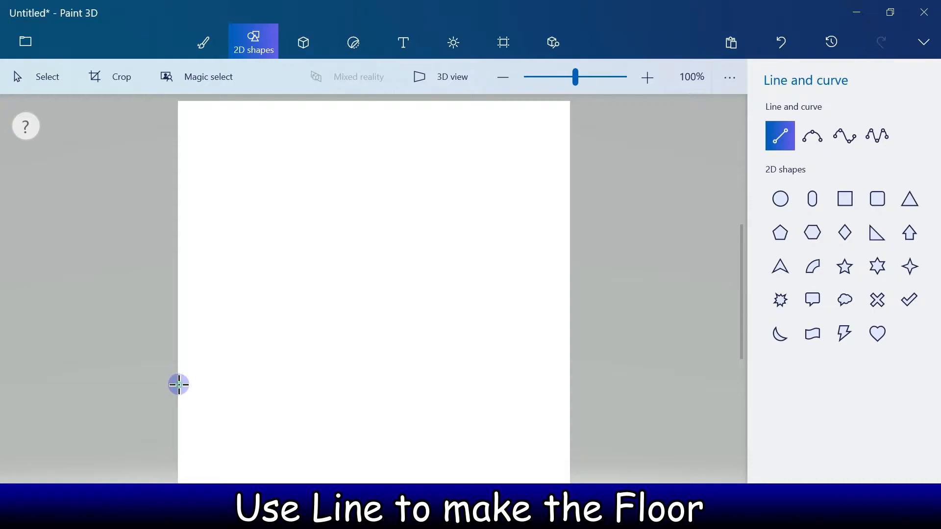
left_click_drag(492, 384, 577, 384)
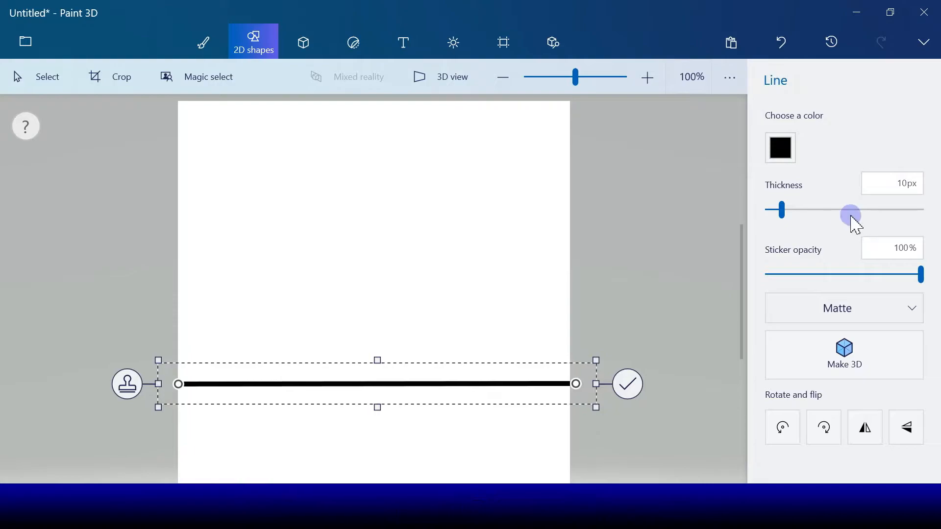
left_click(787, 147)
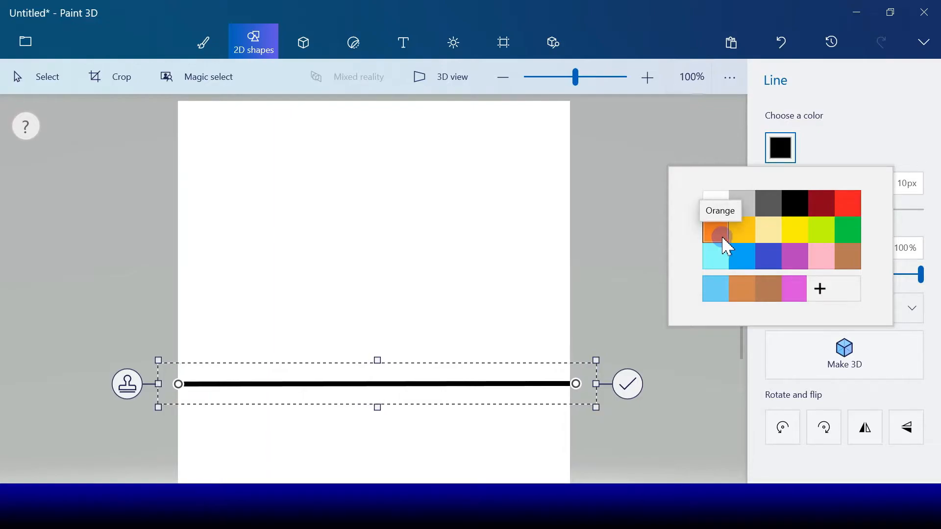
left_click(738, 234)
left_click(627, 384)
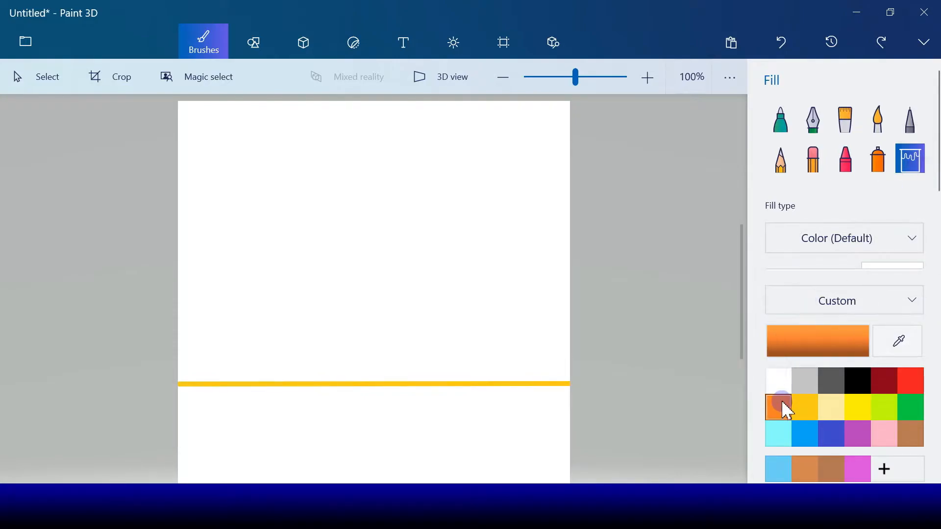
Fill the wall area above the floor line with gold and the floor area below it with brown.
left_click(805, 411)
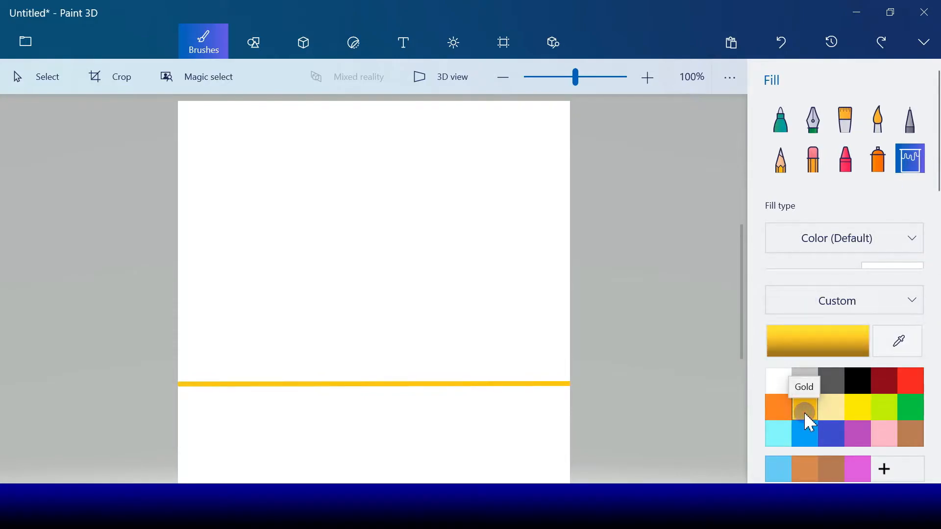
left_click(479, 308)
left_click(772, 409)
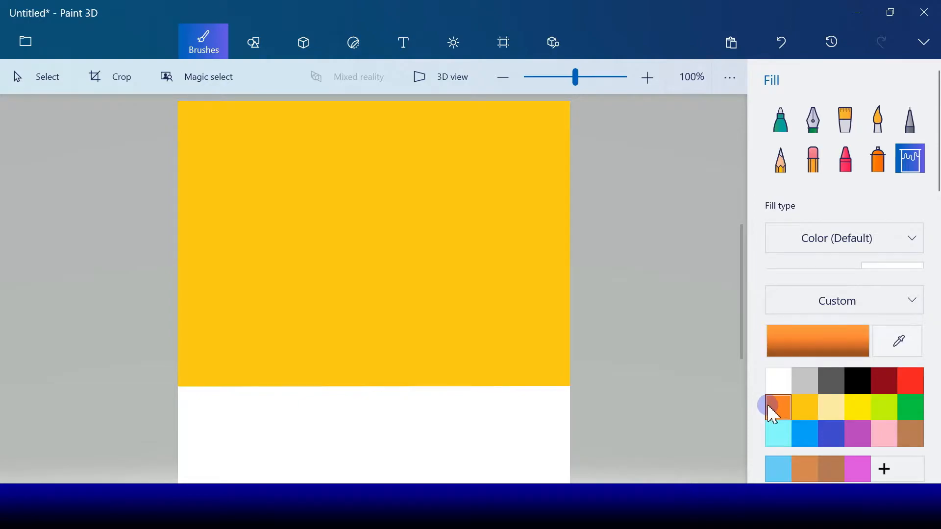
left_click(923, 437)
left_click(419, 425)
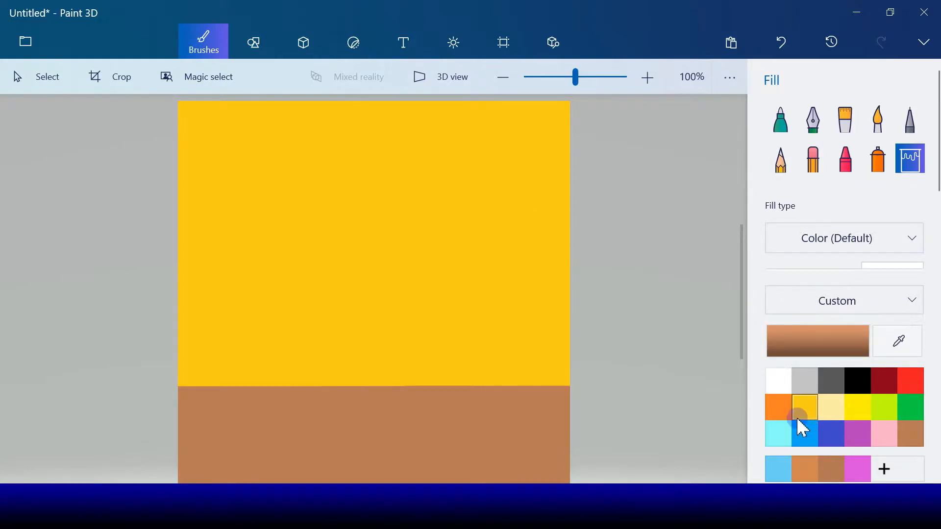
Draw an unfilled square window frame in the wall's upper right area with a white outline 20 px thick.
left_click(253, 43)
left_click(844, 201)
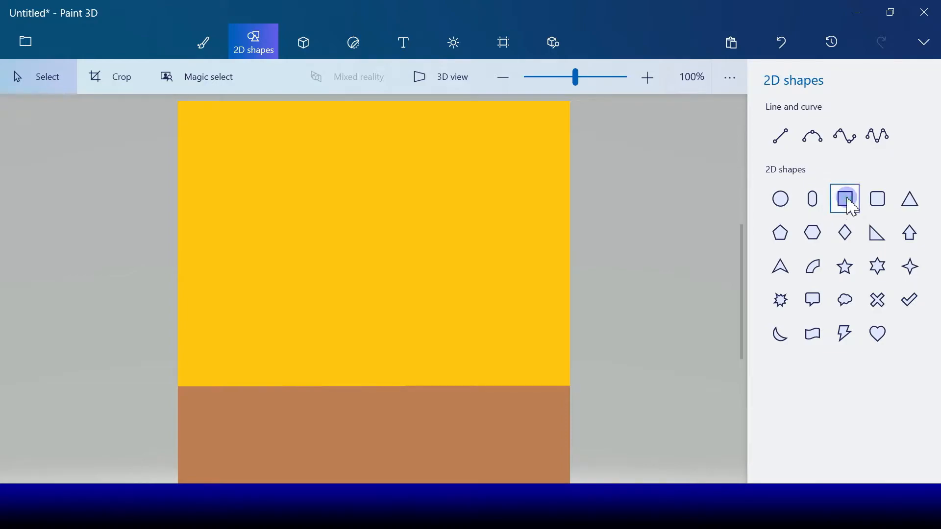
left_click_drag(399, 128, 547, 289)
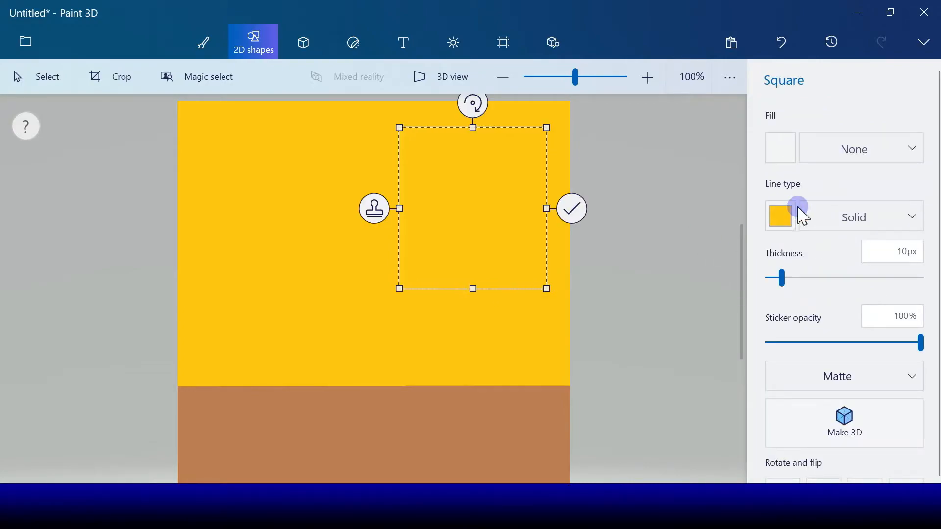
left_click(779, 216)
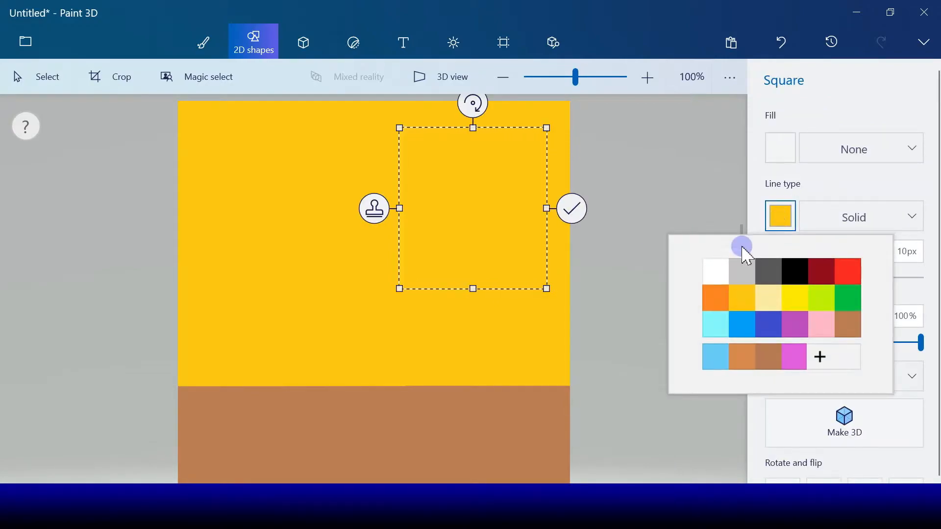
left_click(720, 274)
left_click_drag(787, 284, 804, 289)
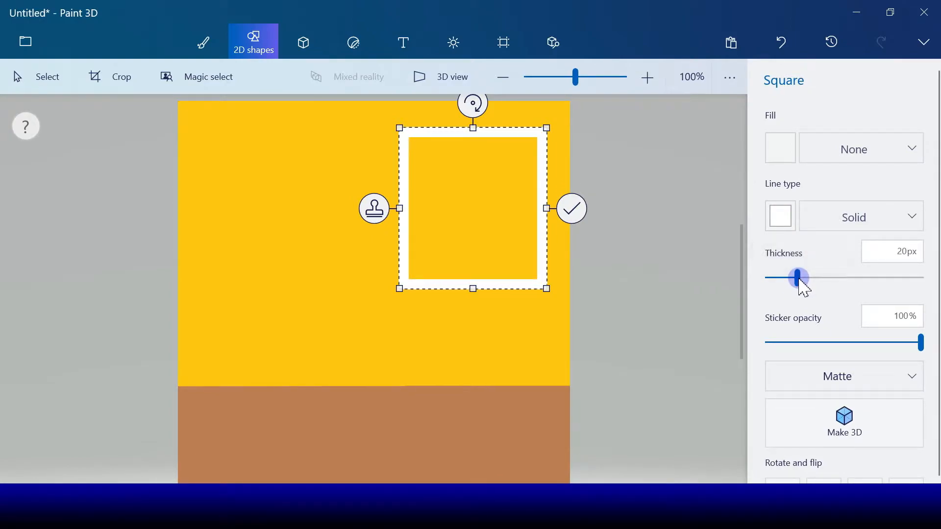
left_click(578, 211)
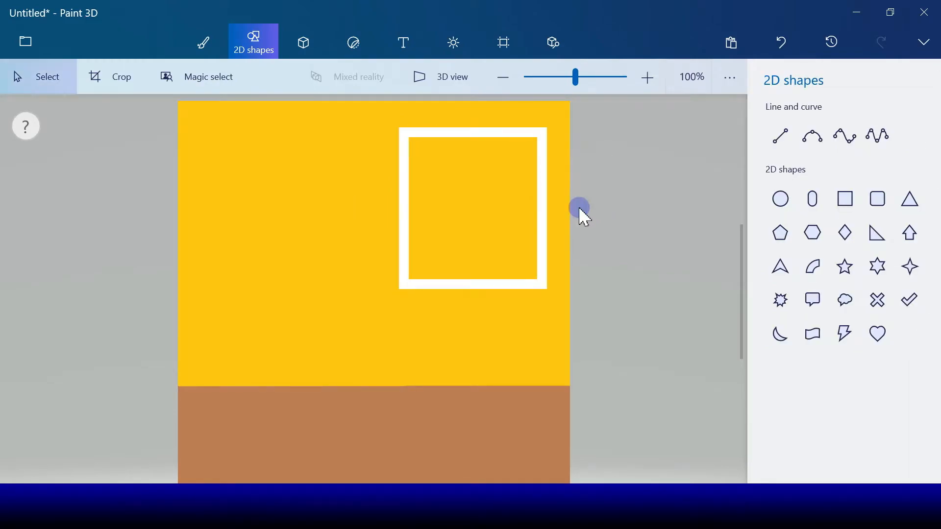
Fill the inside of the white window frame with blue.
left_click(216, 44)
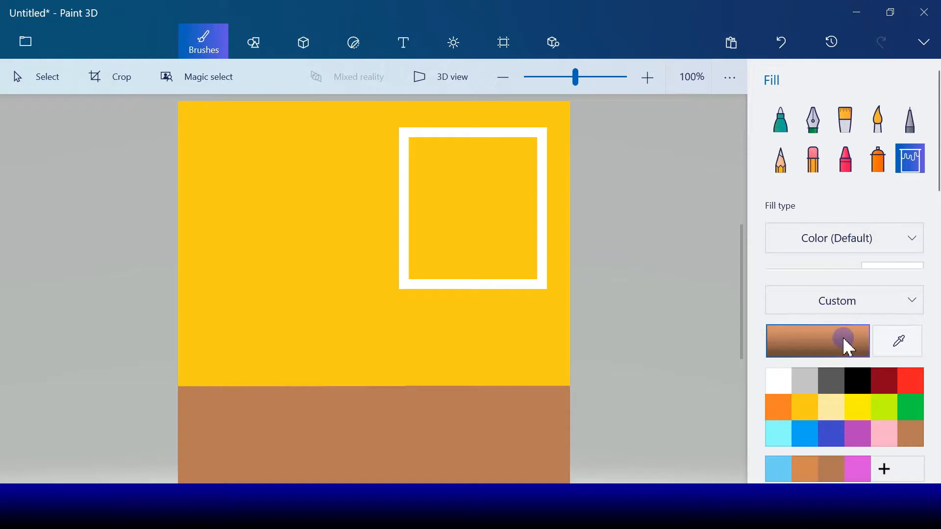
left_click(790, 432)
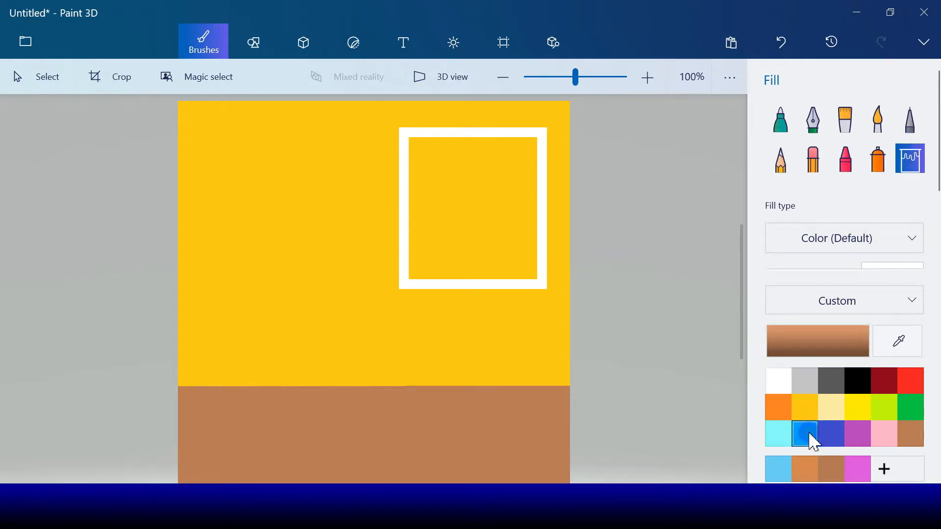
left_click(800, 433)
left_click(470, 183)
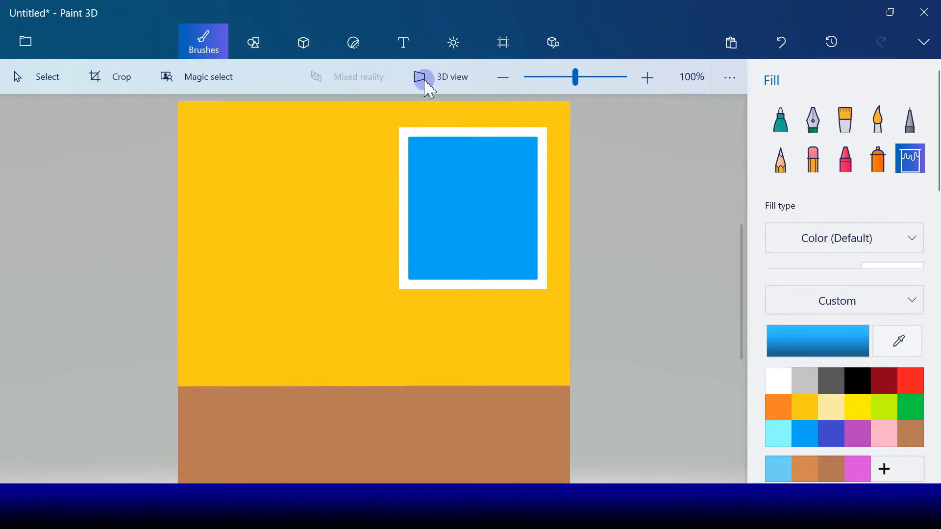
Draw a wide rounded rectangle for the head overlapping the window's lower left, shift it down and narrow it slightly.
left_click(274, 51)
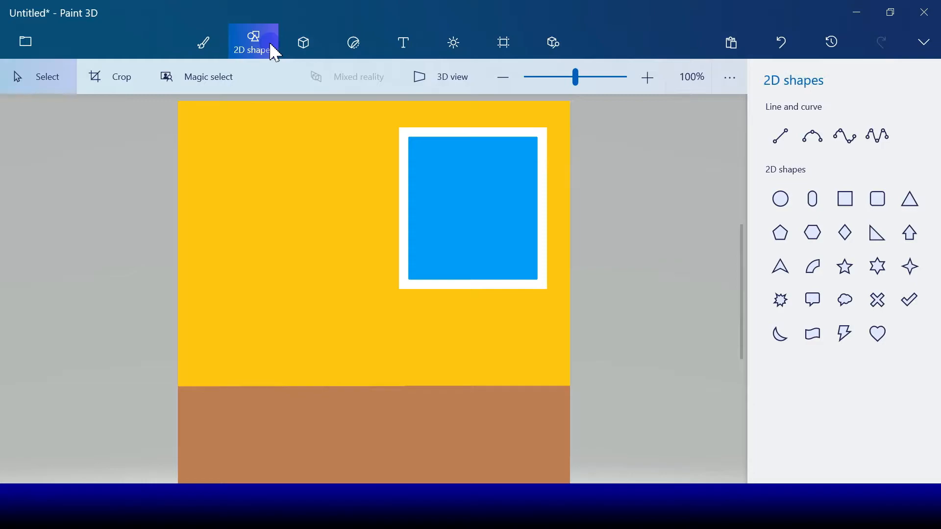
left_click(877, 199)
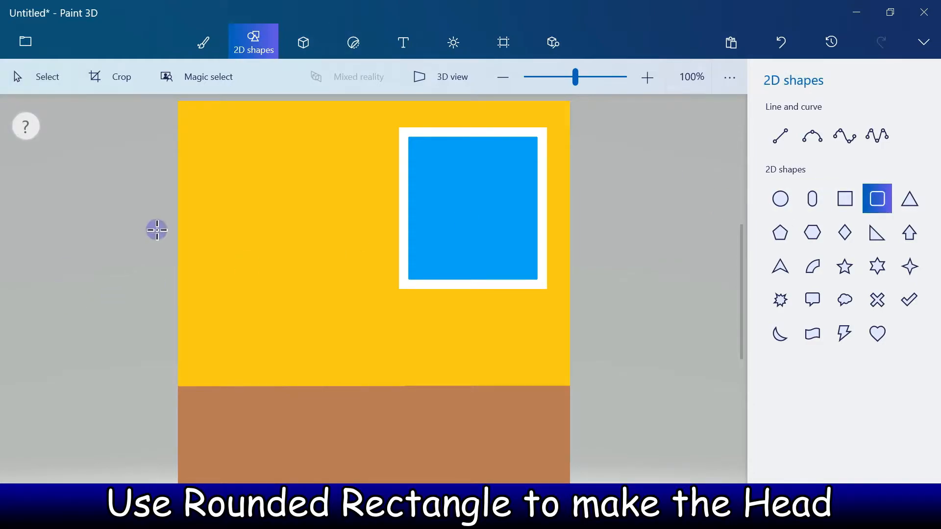
left_click_drag(261, 192, 489, 279)
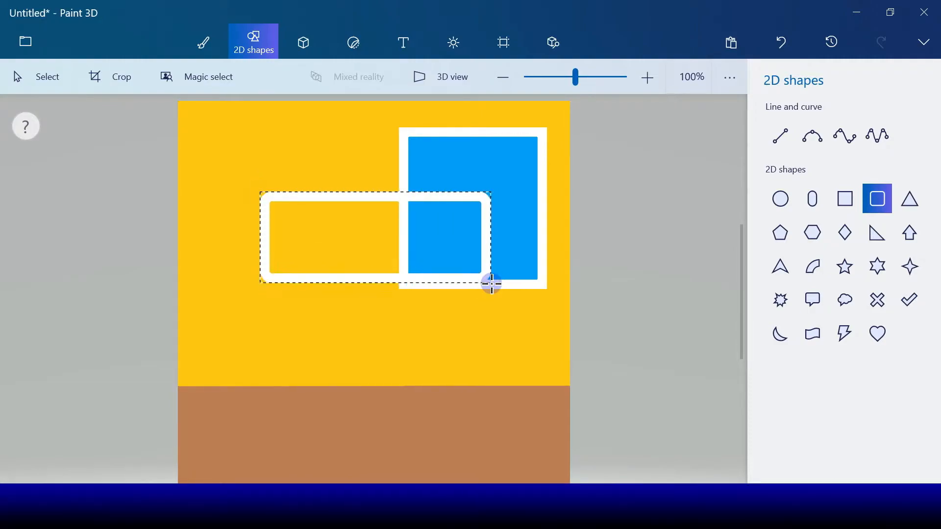
left_click_drag(369, 225, 367, 273)
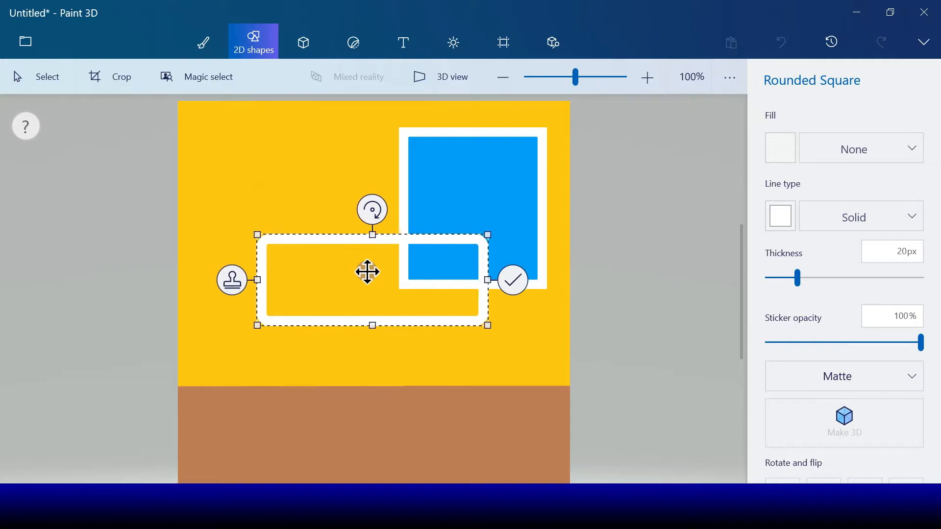
left_click_drag(486, 282, 451, 283)
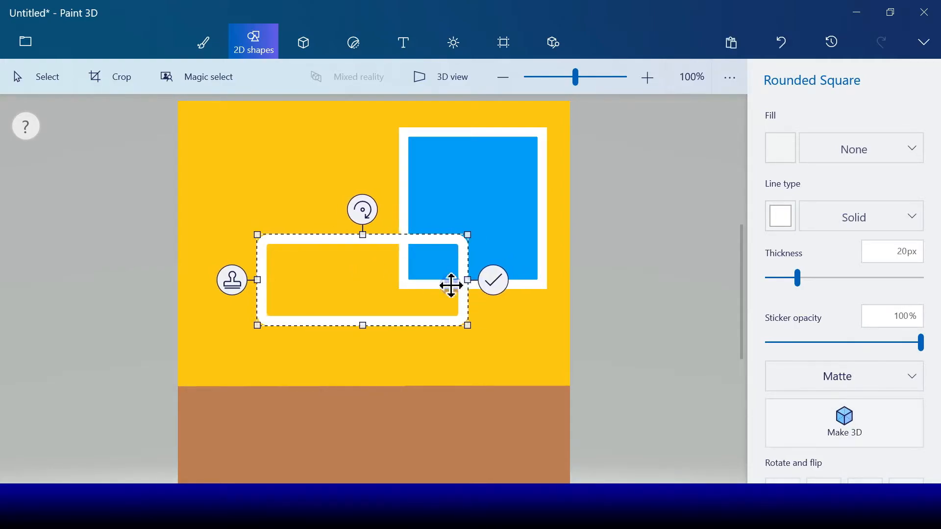
Set the rounded rectangle's outline and fill to green and move it up over the window's lower left part.
left_click(780, 217)
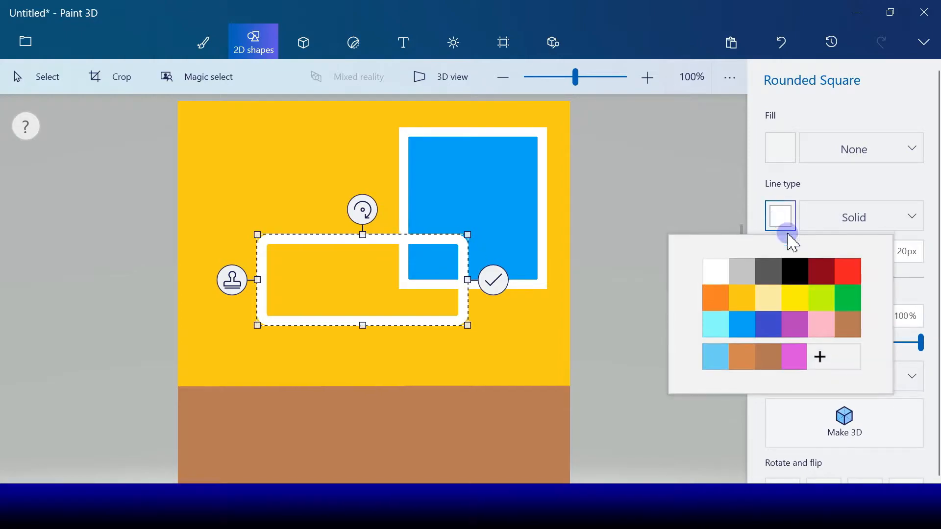
left_click(847, 297)
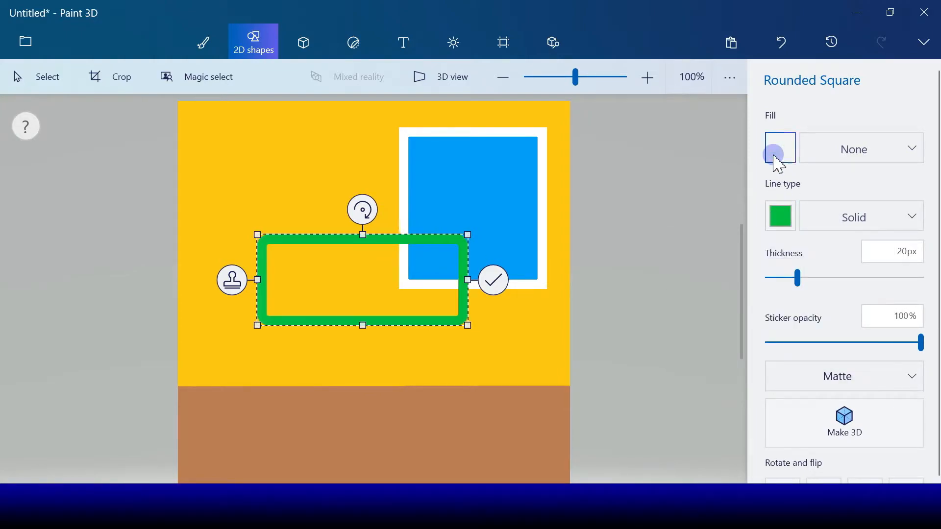
left_click(773, 154)
left_click(847, 233)
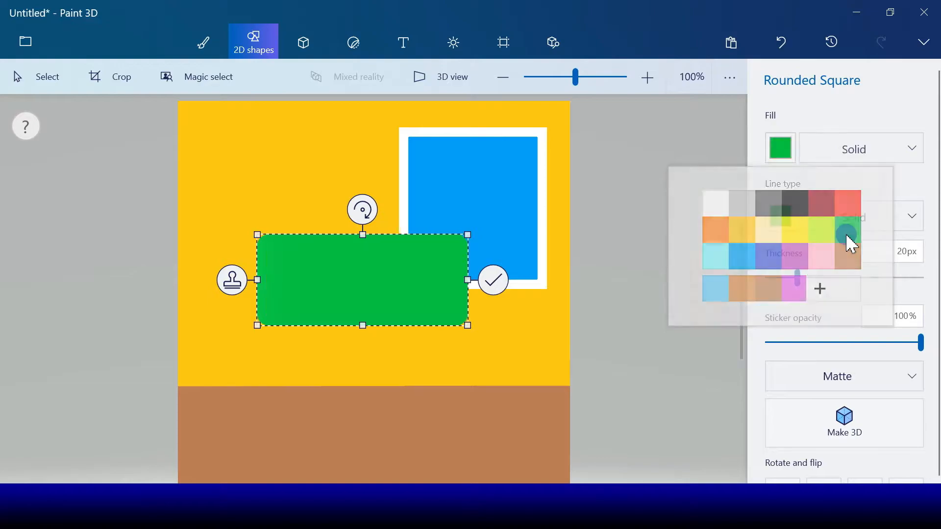
left_click_drag(392, 272, 395, 227)
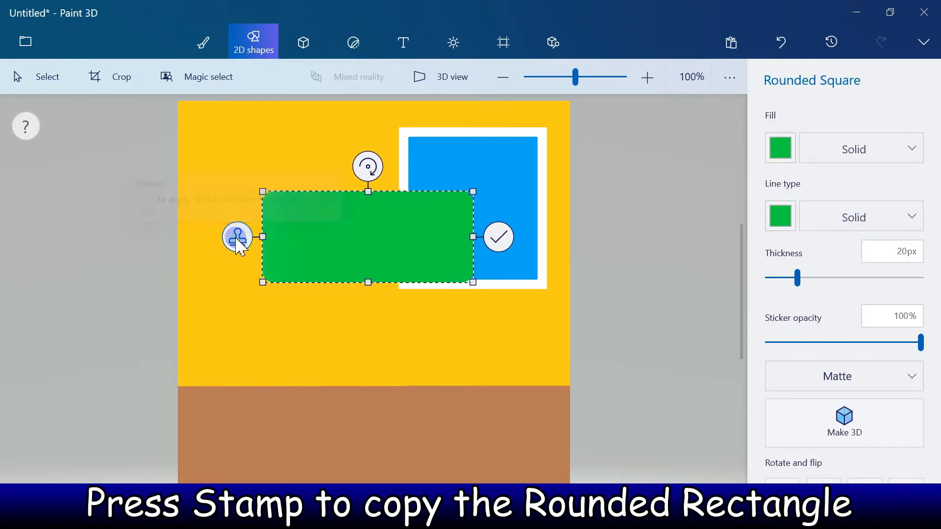
Stamp a copy of the green rounded rectangle, rotate it upright under the head's right end and lengthen it down onto the floor.
left_click(238, 240)
left_click_drag(374, 174, 309, 248)
left_click_drag(401, 276, 427, 307)
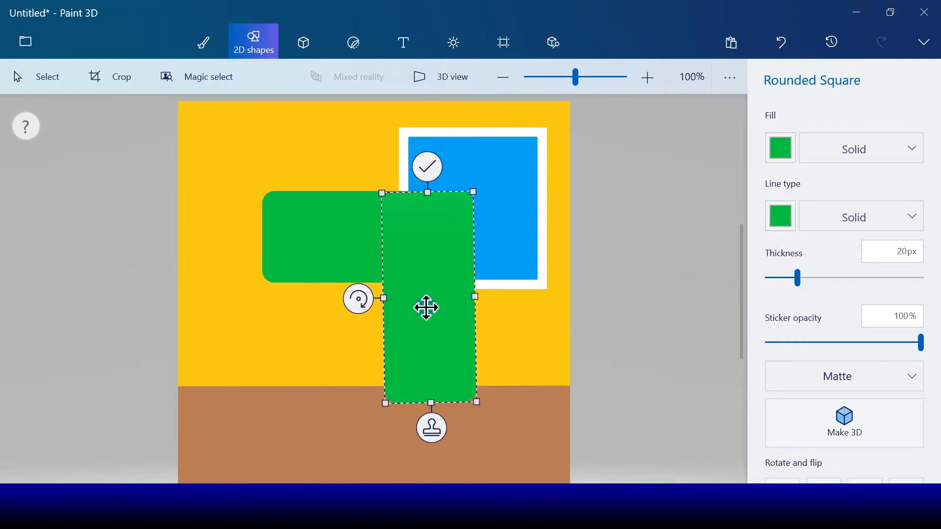
left_click_drag(436, 406, 432, 420)
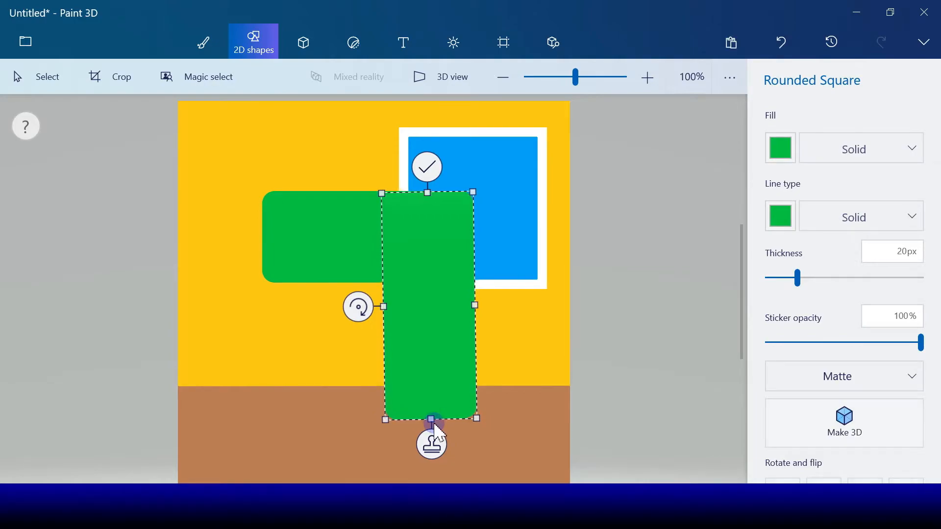
left_click(428, 166)
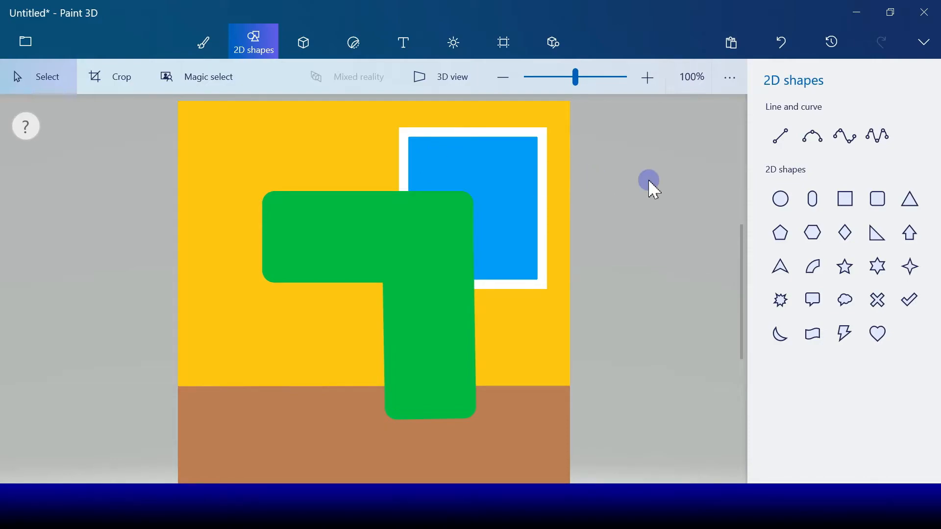
Draw a small circle on top of the head at the window's left edge with a lime outline, white fill and 10px thickness.
left_click(781, 198)
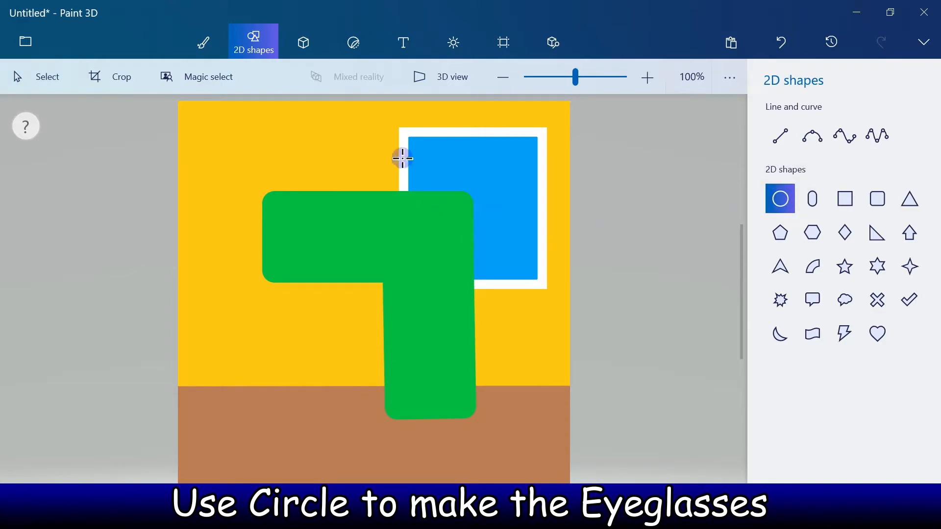
left_click_drag(438, 198, 436, 198)
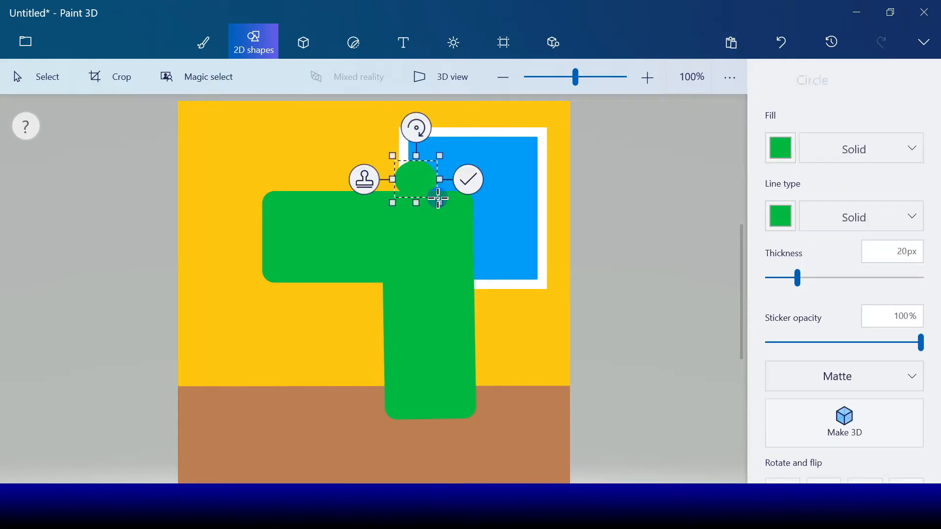
left_click(782, 216)
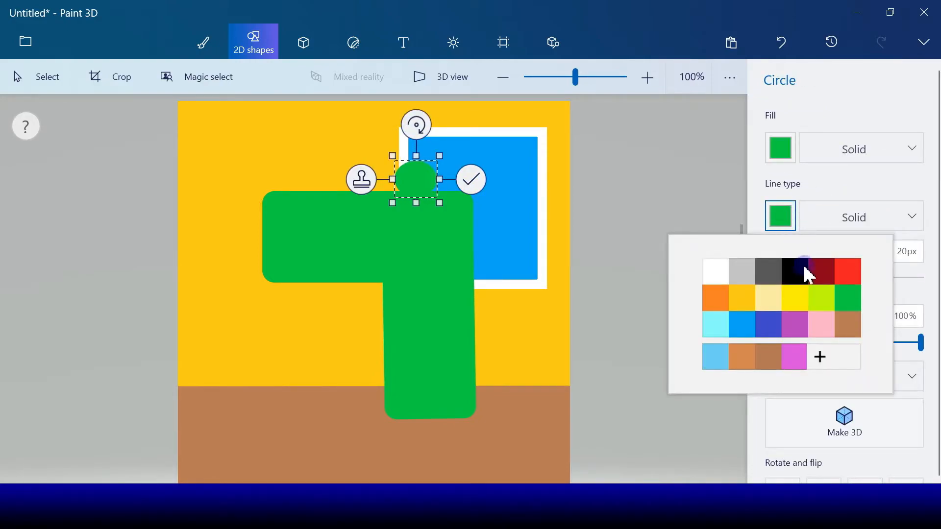
left_click(822, 298)
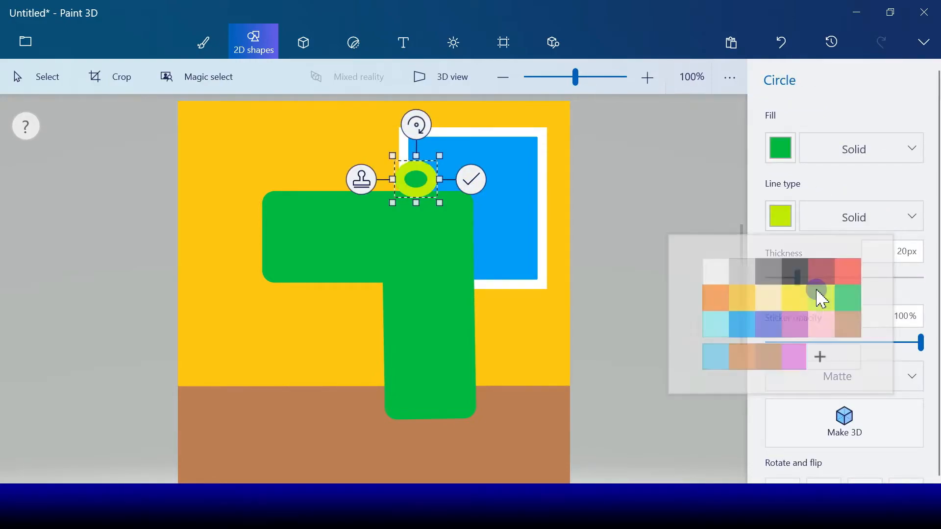
left_click(788, 158)
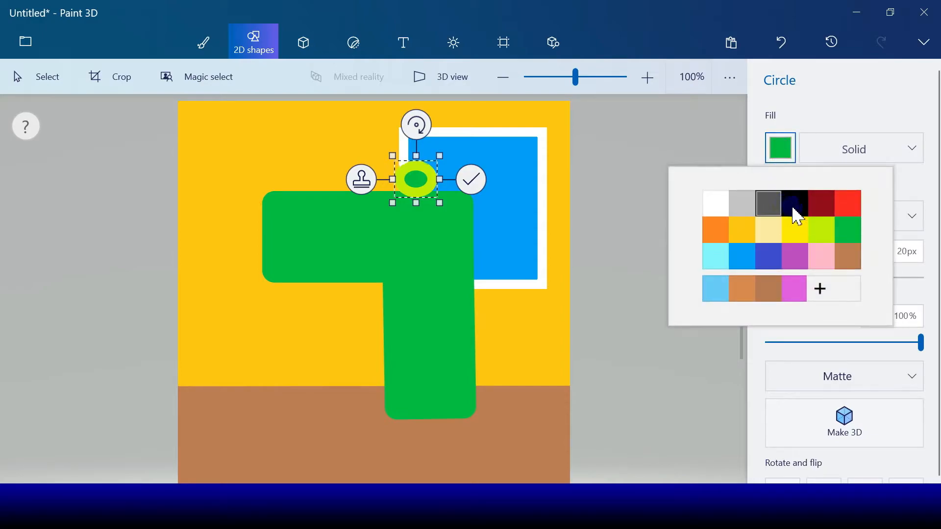
left_click(717, 204)
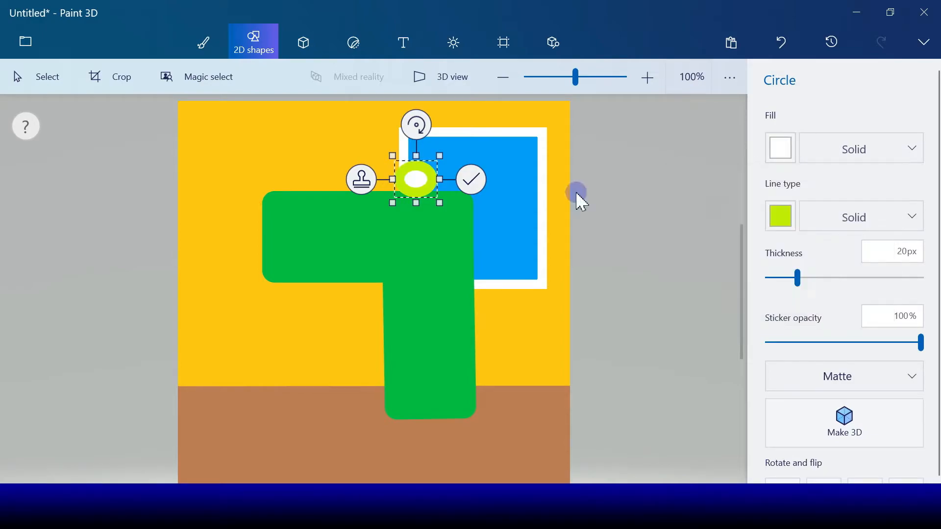
left_click(781, 277)
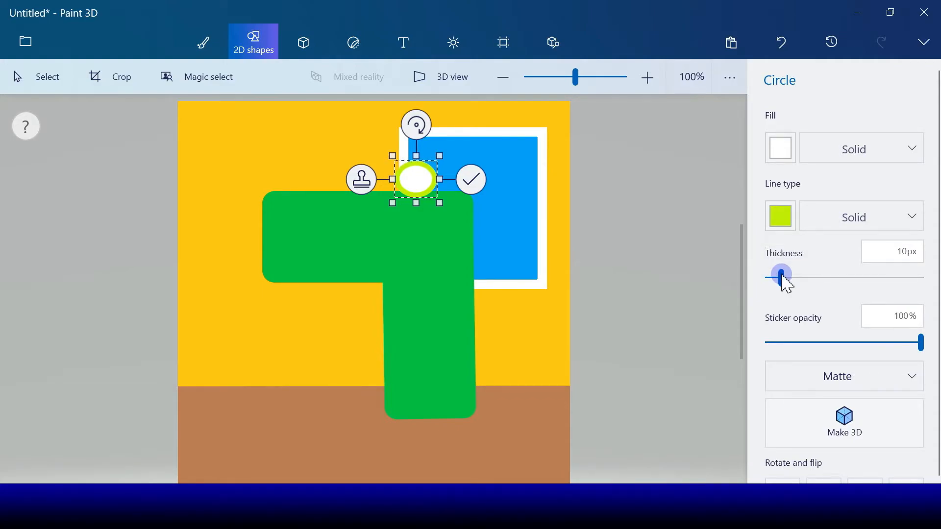
Reshape the lime circle into a round lens resting on the head and stamp a copy directly to its right.
left_click_drag(419, 179, 415, 149)
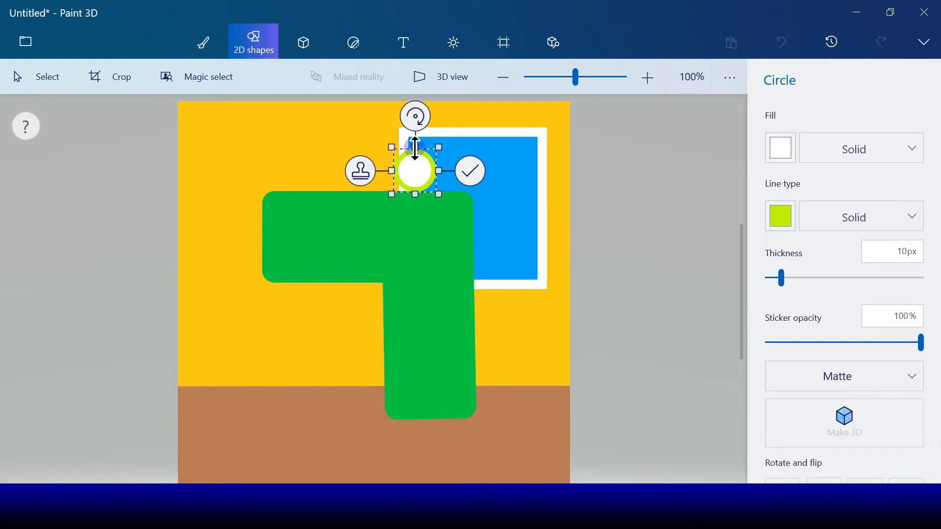
left_click_drag(441, 143, 436, 149)
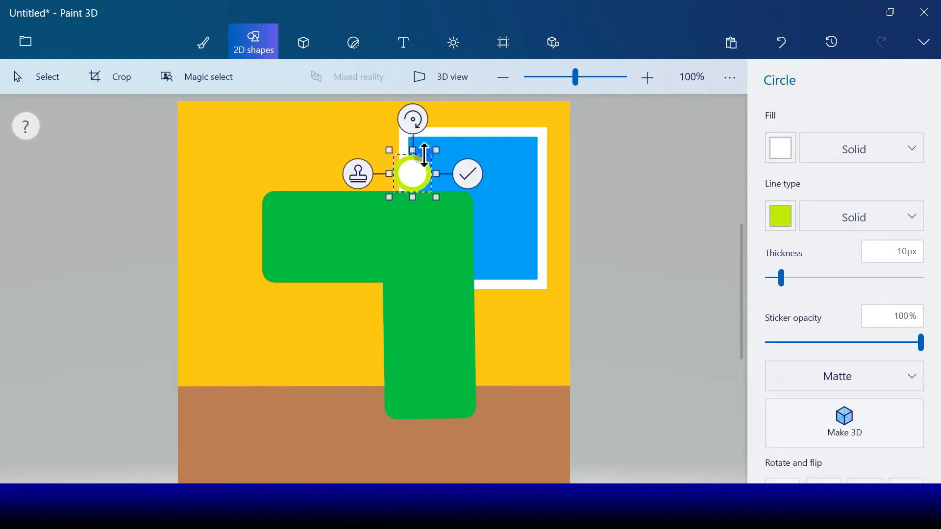
left_click(359, 177)
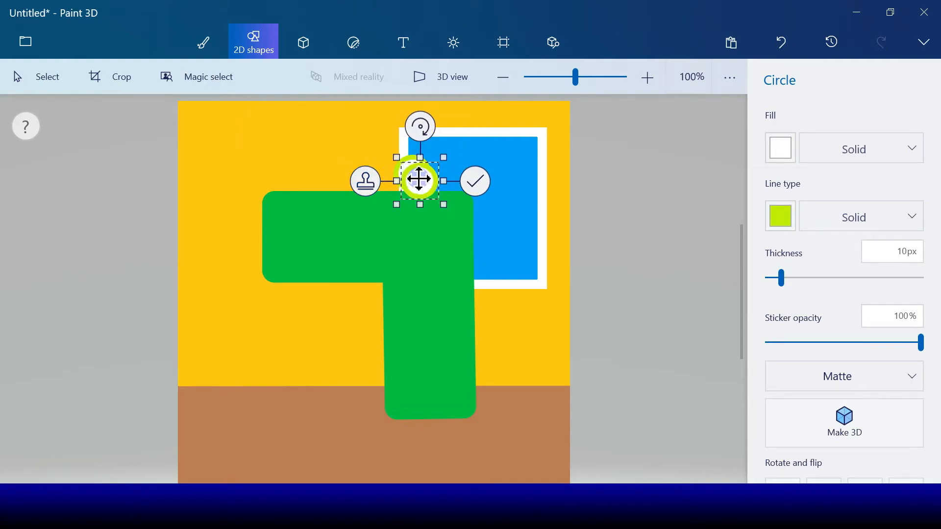
left_click_drag(419, 180, 448, 173)
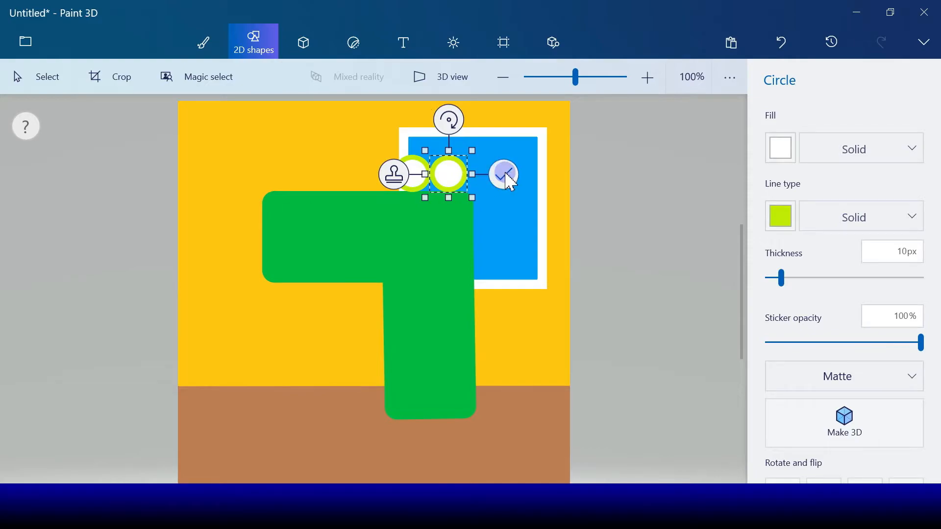
left_click(369, 355)
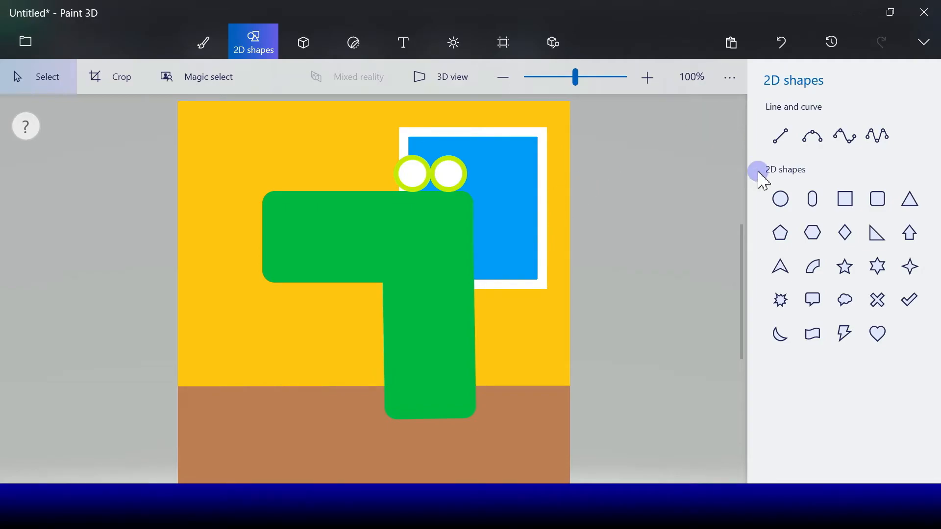
Draw a short horizontal lime line outward from the left lens and stamp a copy outward from the right lens, removing any extra copy.
left_click(782, 137)
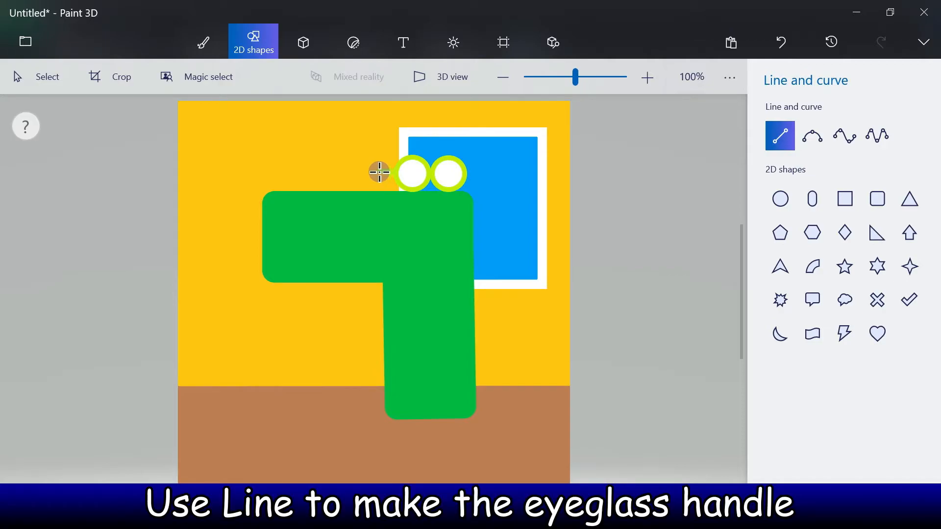
mouse_move(379, 171)
left_mouse_down()
mouse_move(395, 172)
mouse_move(384, 176)
mouse_move(394, 181)
mouse_move(474, 176)
left_mouse_up()
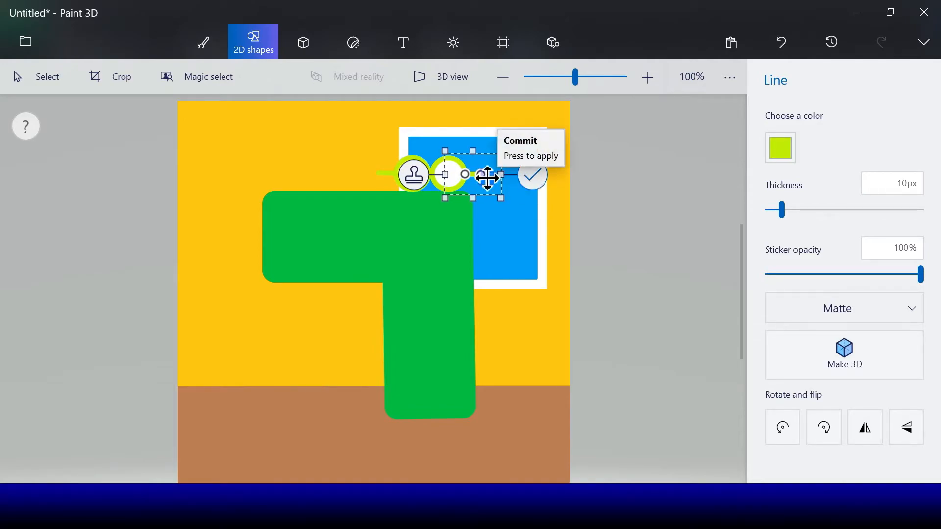
left_click(415, 184)
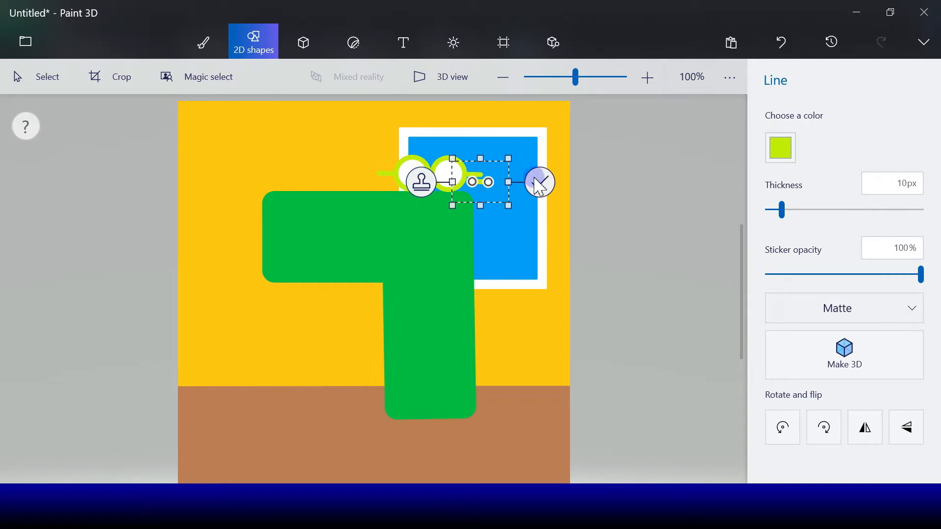
left_click(782, 50)
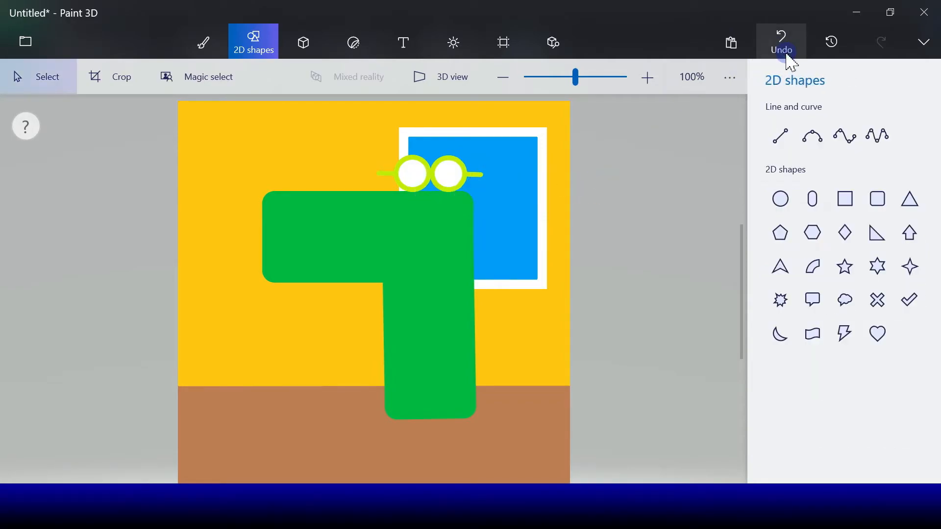
Draw a short downward lime line at the outer end of each eyeglass handle.
left_click(781, 135)
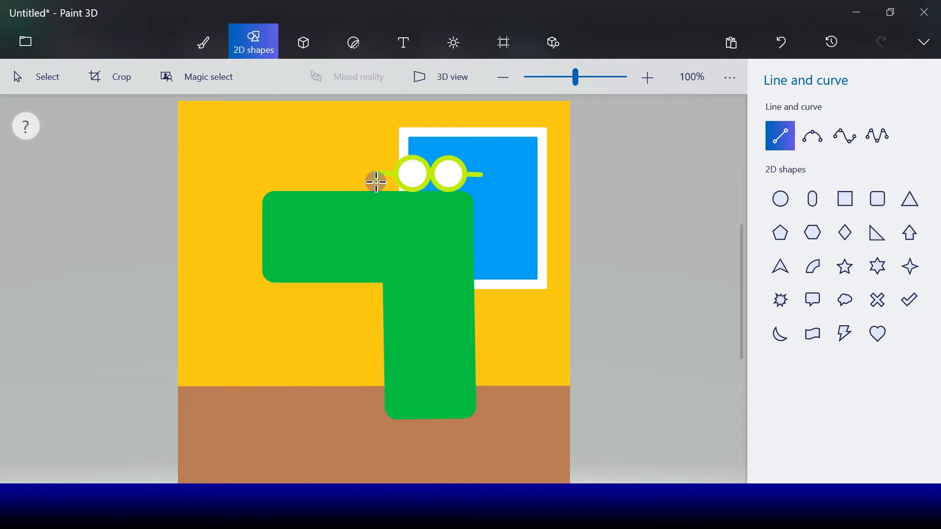
left_click_drag(376, 182, 377, 173)
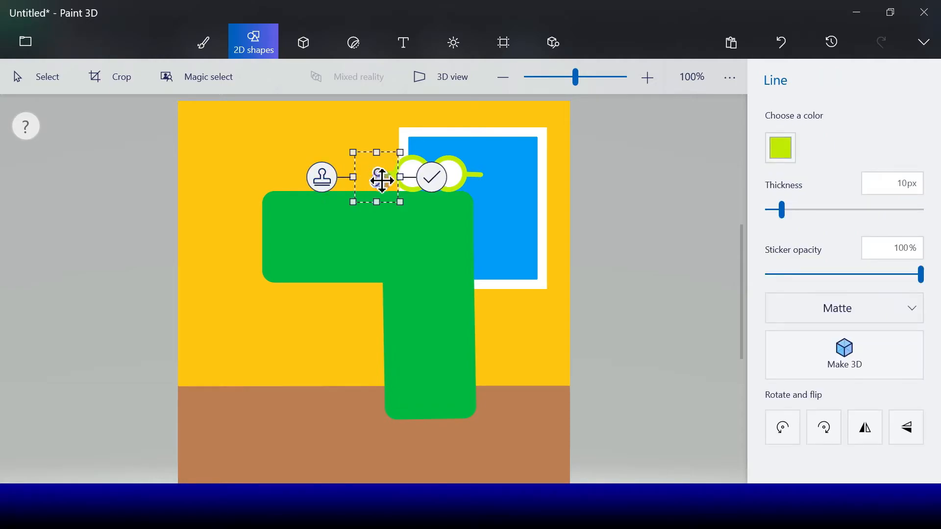
left_click(440, 179)
left_click(780, 135)
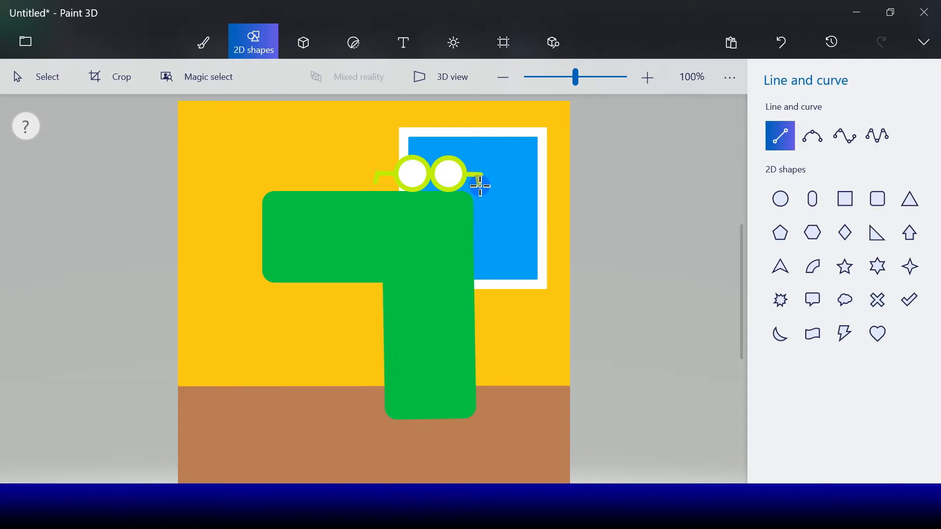
left_click_drag(480, 185, 479, 186)
left_click(527, 187)
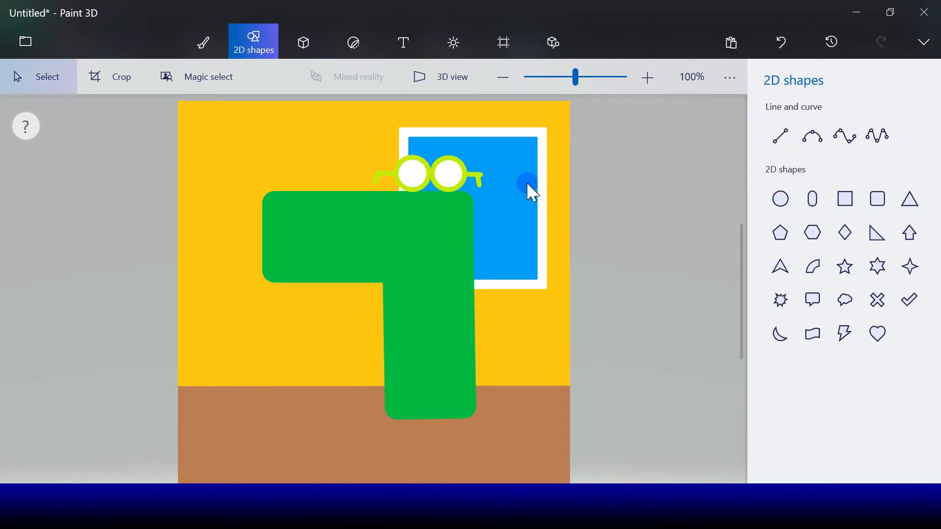
Paint over the protruding corner of the right eyeglass handle with the Marker in turquoise.
left_click(220, 52)
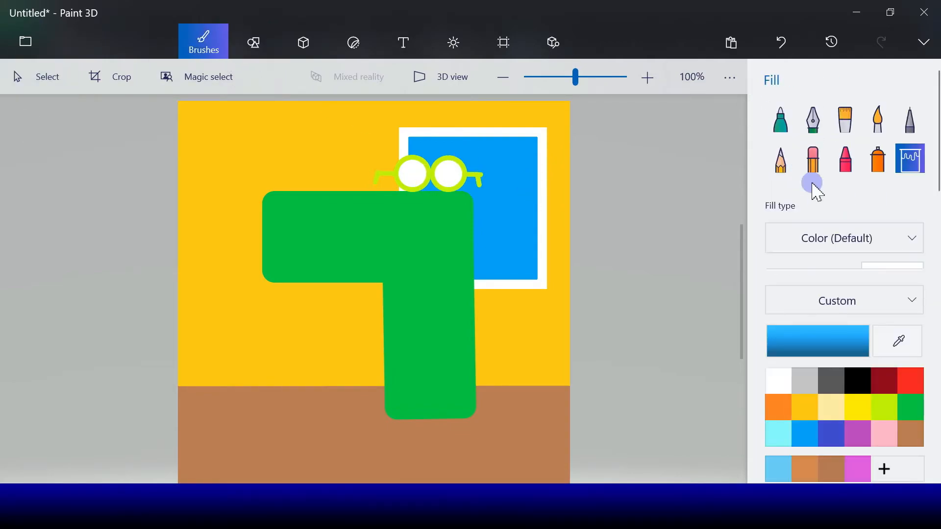
left_click(812, 437)
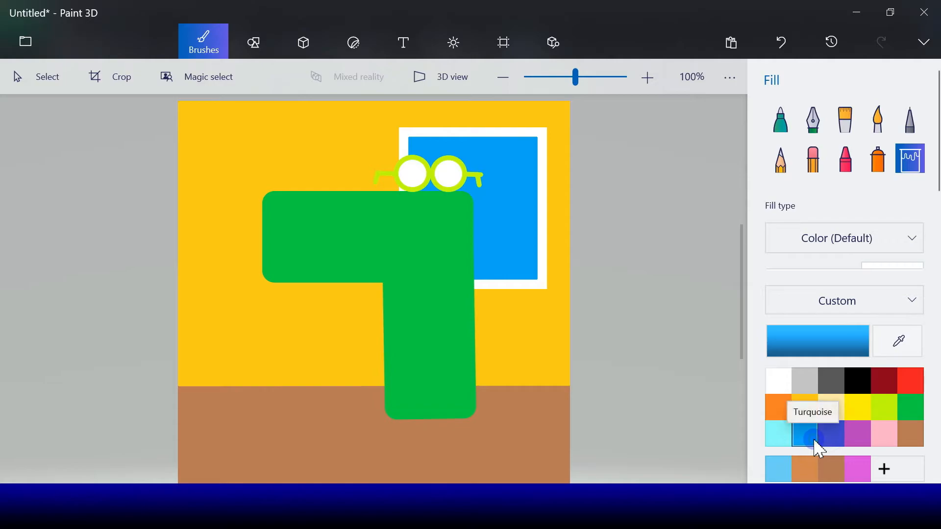
left_click(792, 123)
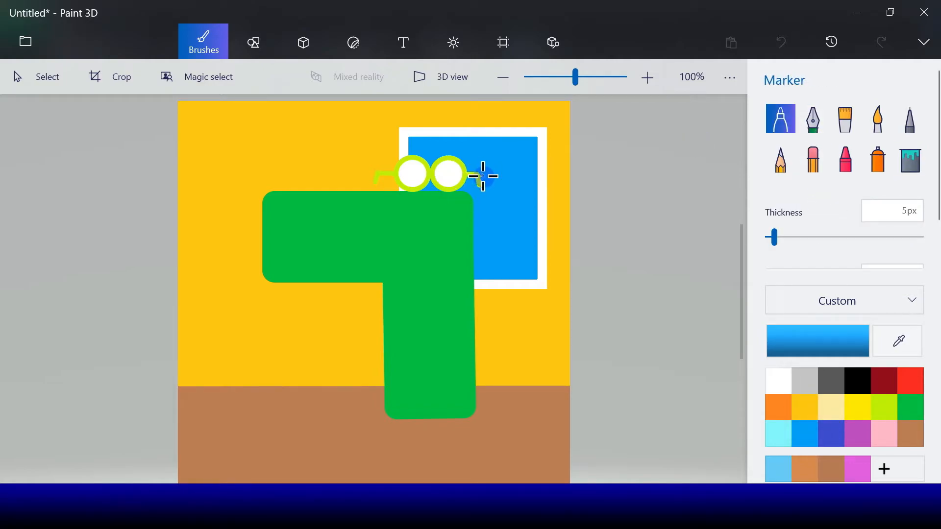
left_click_drag(482, 174, 480, 185)
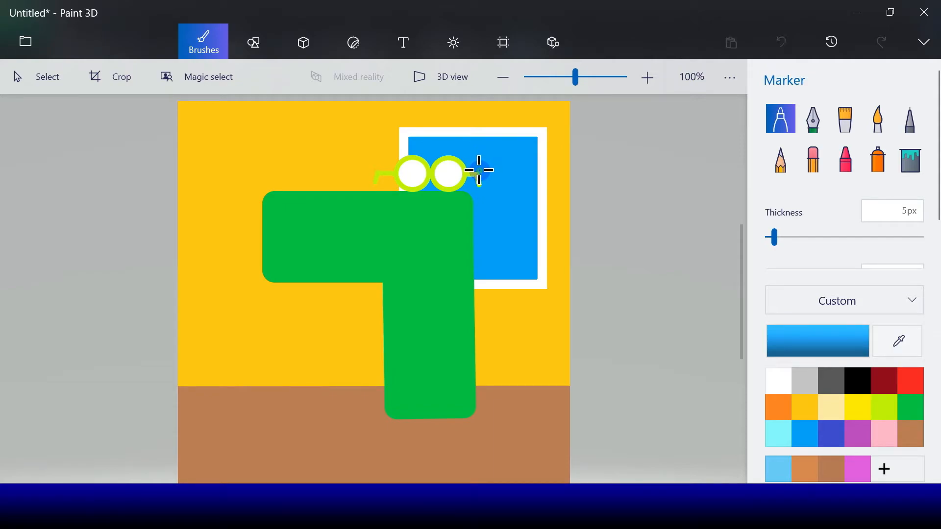
left_click_drag(482, 177, 482, 175)
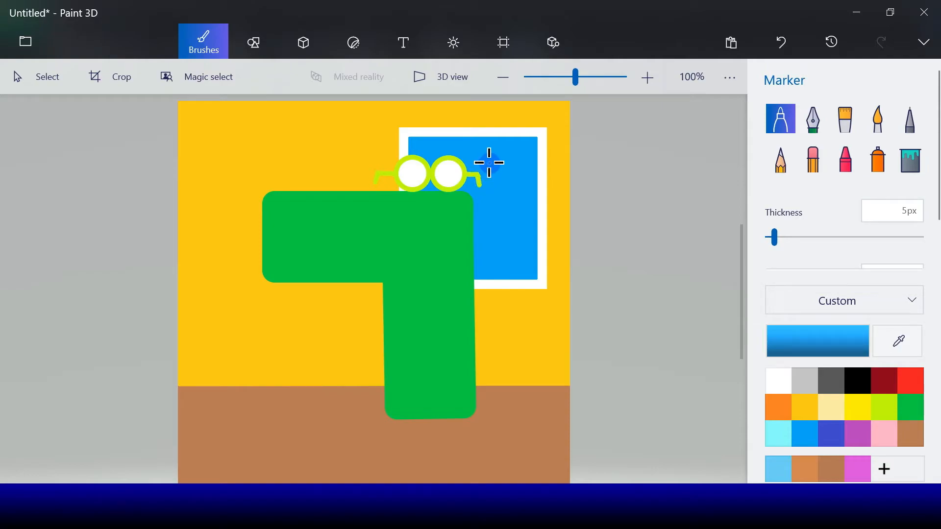
Draw a small circle inside the left lens for the pupil and set its outline and fill to black.
left_click(260, 58)
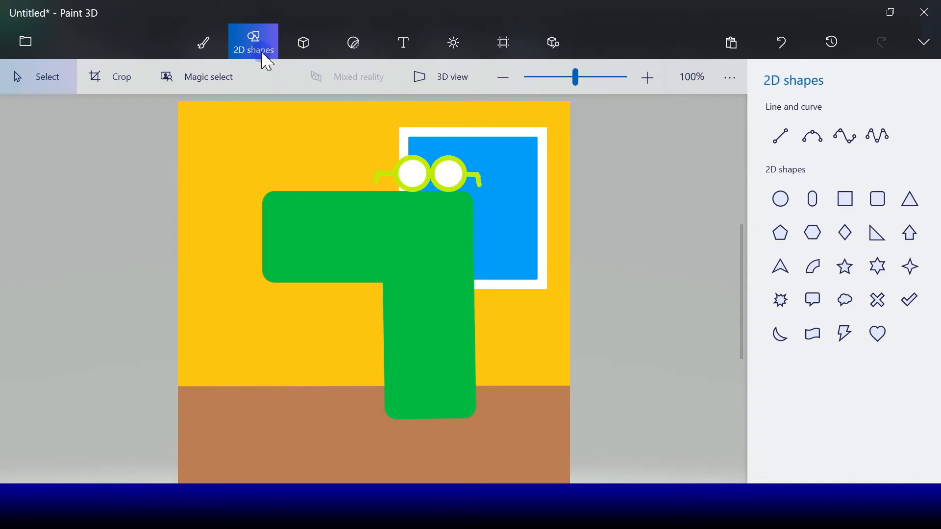
left_click(786, 211)
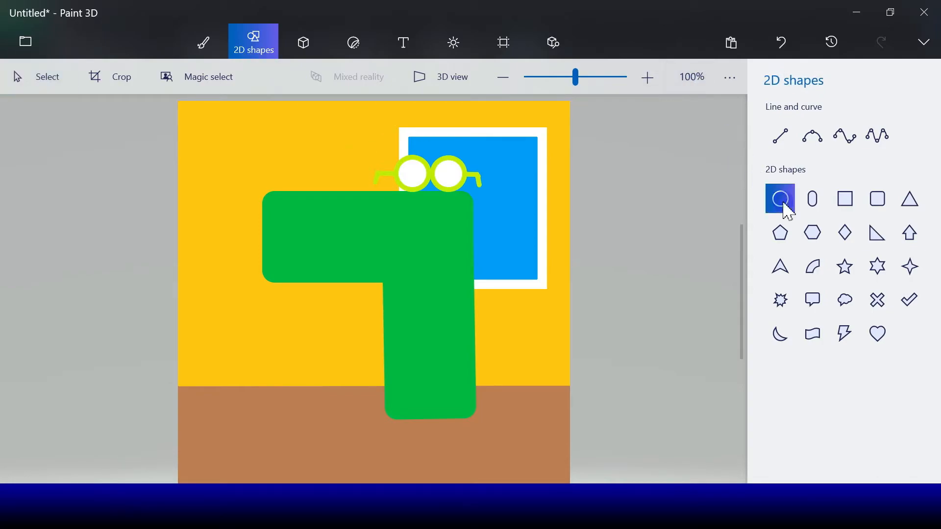
left_click(660, 80)
left_click(660, 79)
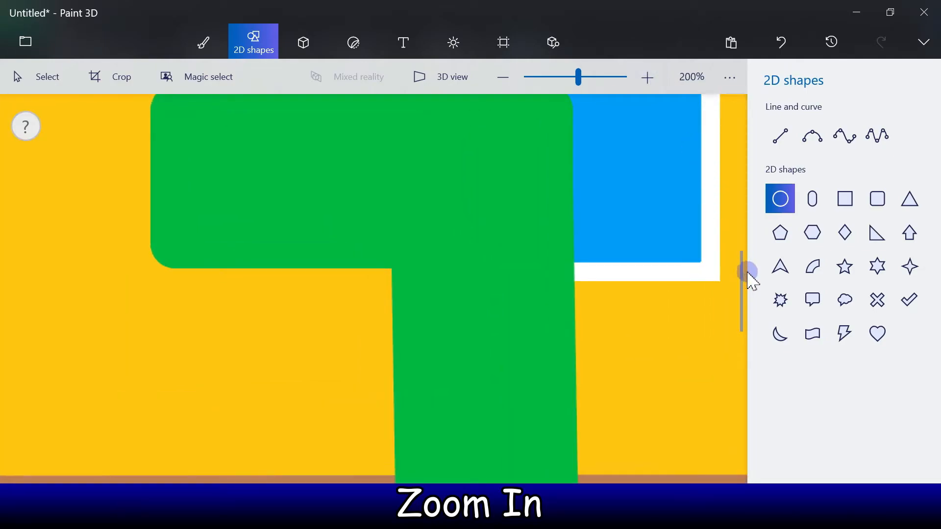
left_click_drag(744, 280, 741, 222)
left_click_drag(452, 258, 472, 281)
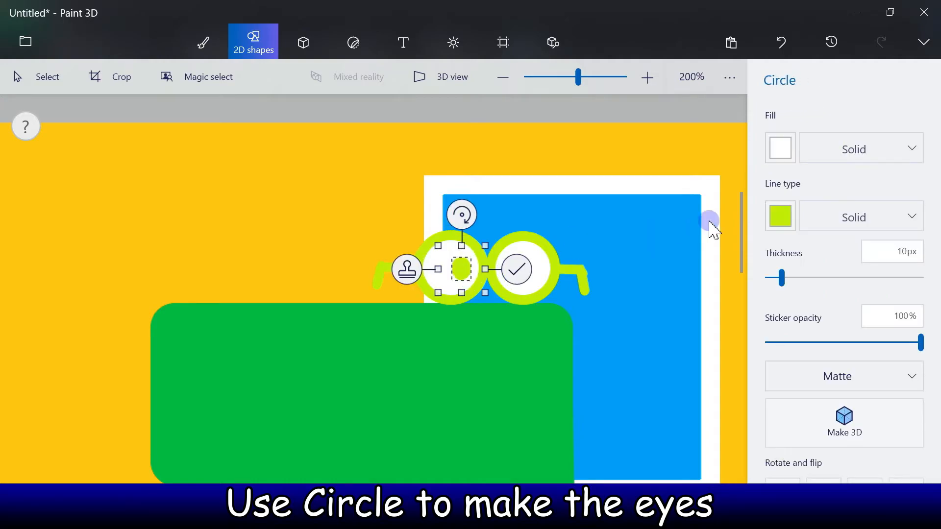
left_click(780, 215)
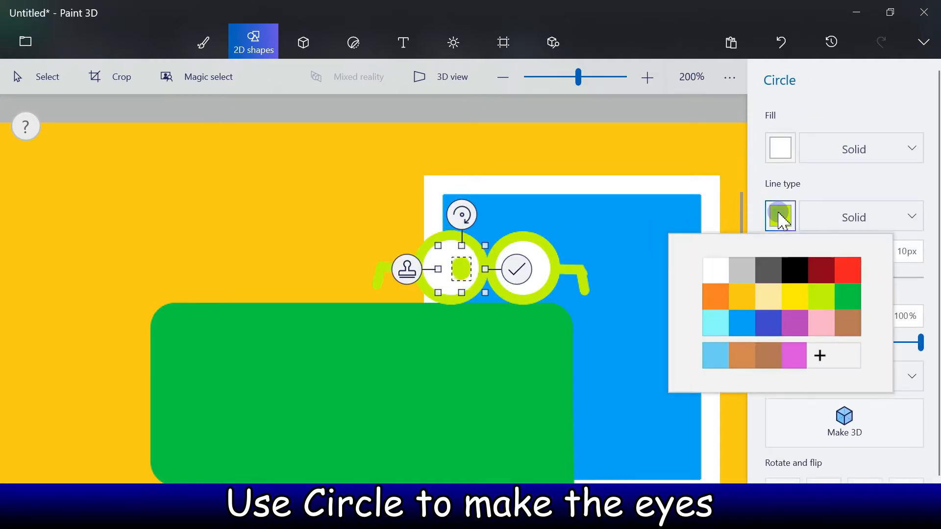
left_click(794, 275)
left_click(781, 146)
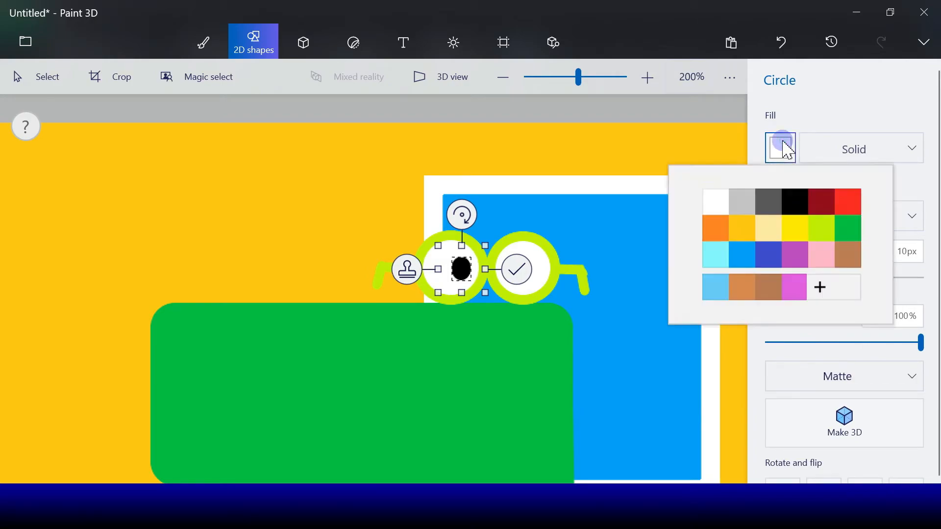
left_click(794, 199)
Stamp a copy of the black pupil and place it inside the right lens.
left_click(410, 275)
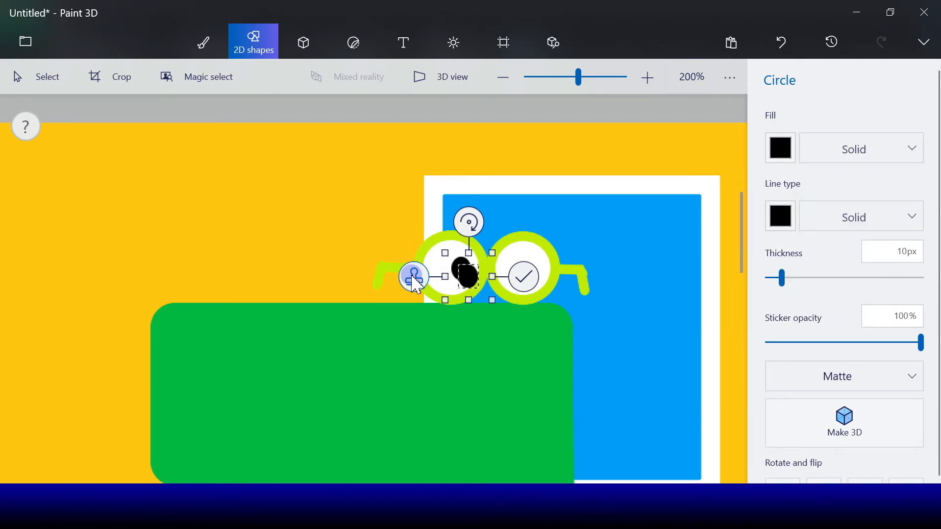
left_click_drag(468, 274, 515, 270)
left_click(570, 271)
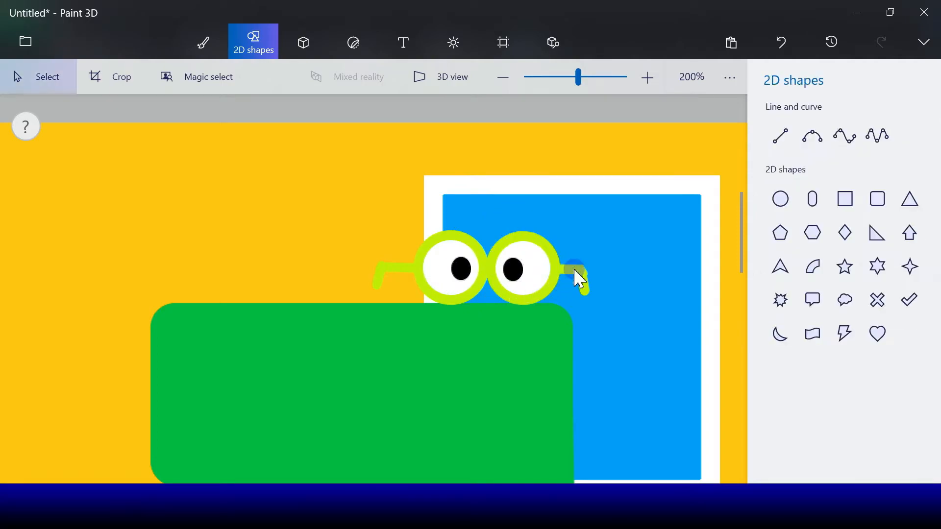
left_click(508, 77)
left_click(508, 76)
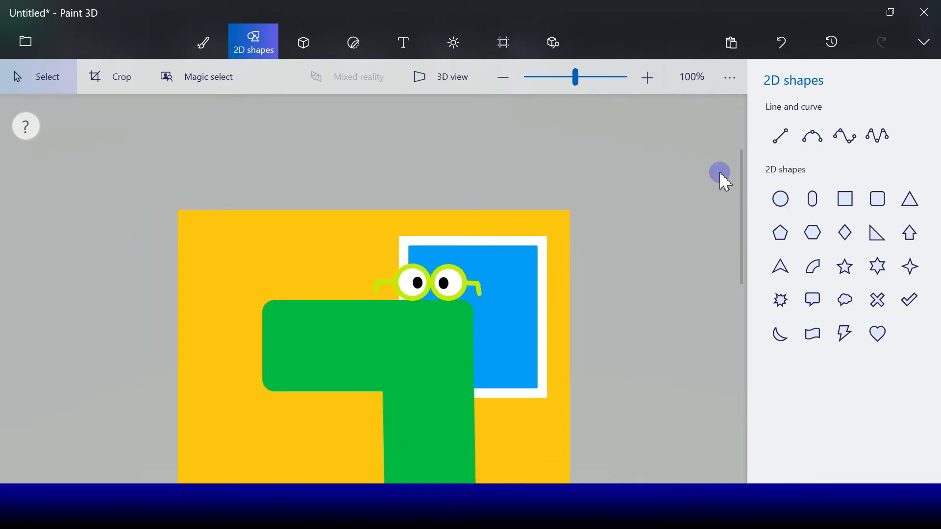
left_click_drag(740, 196, 746, 251)
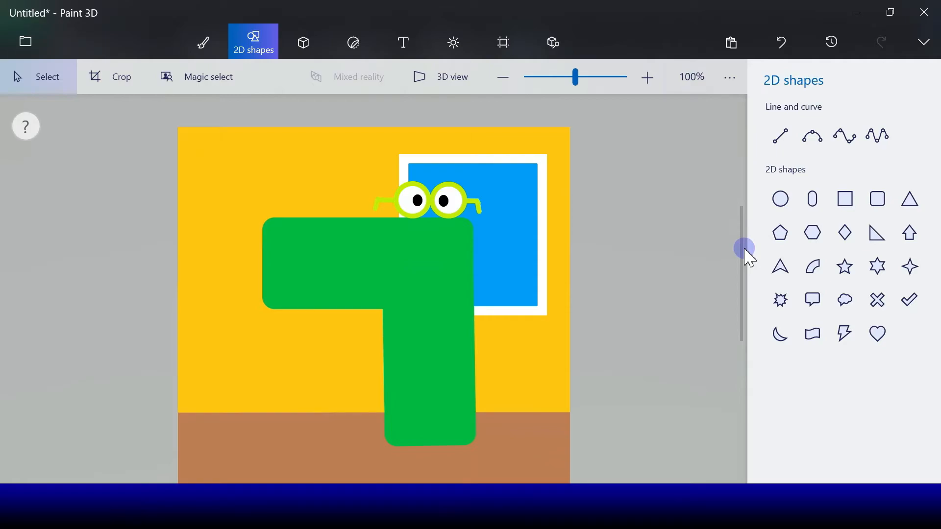
Draw a small black circle as a nostril near the snout's upper front corner and stamp a copy beside it.
left_click(780, 198)
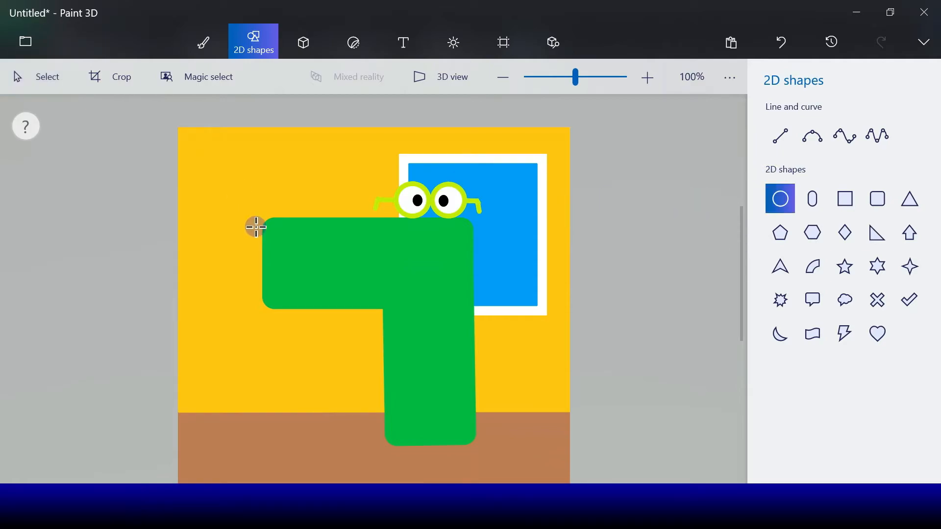
left_click_drag(274, 229, 296, 248)
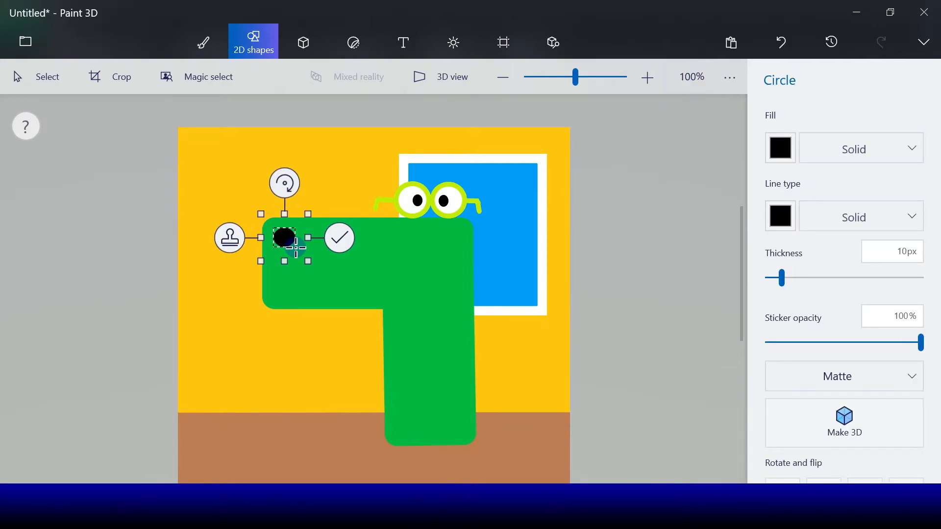
left_click(234, 245)
left_click_drag(294, 245, 316, 239)
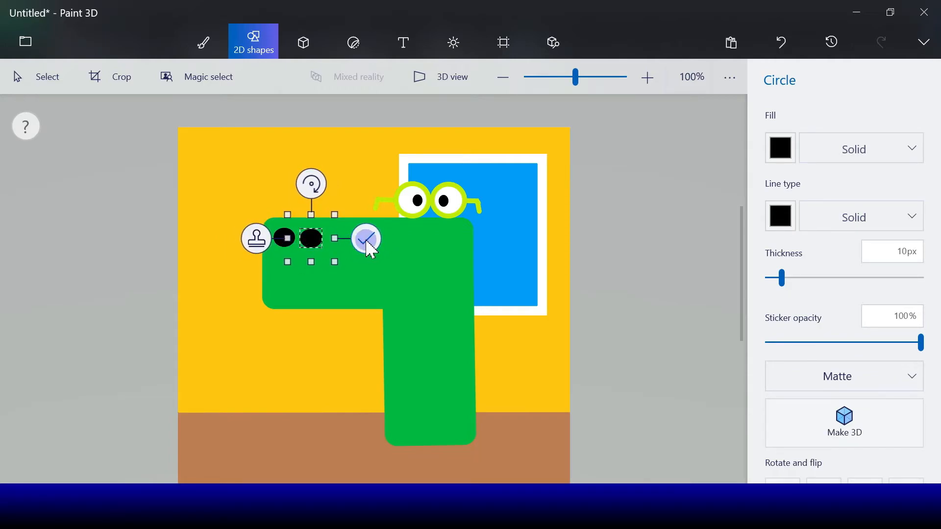
left_click(365, 239)
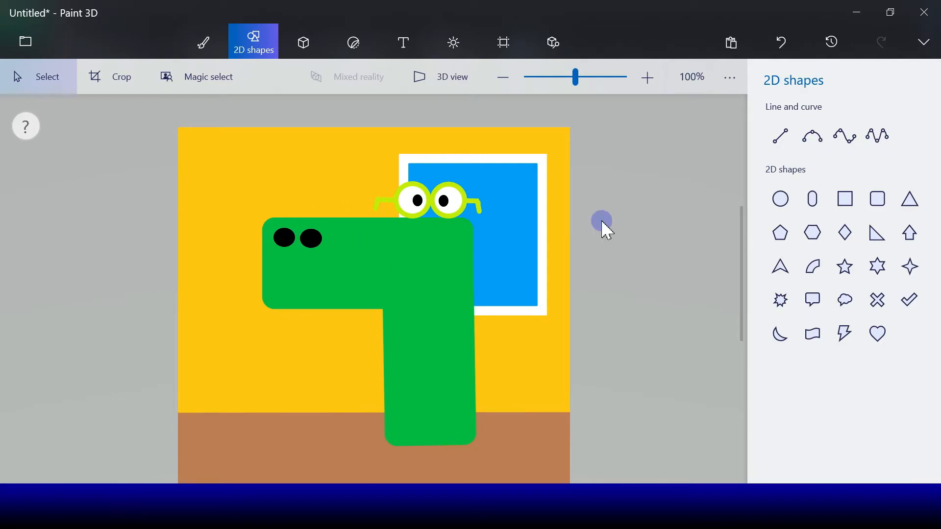
Draw a horizontal mouth line across the lower snout, coloured white with a thickness of 21 px.
left_click(780, 137)
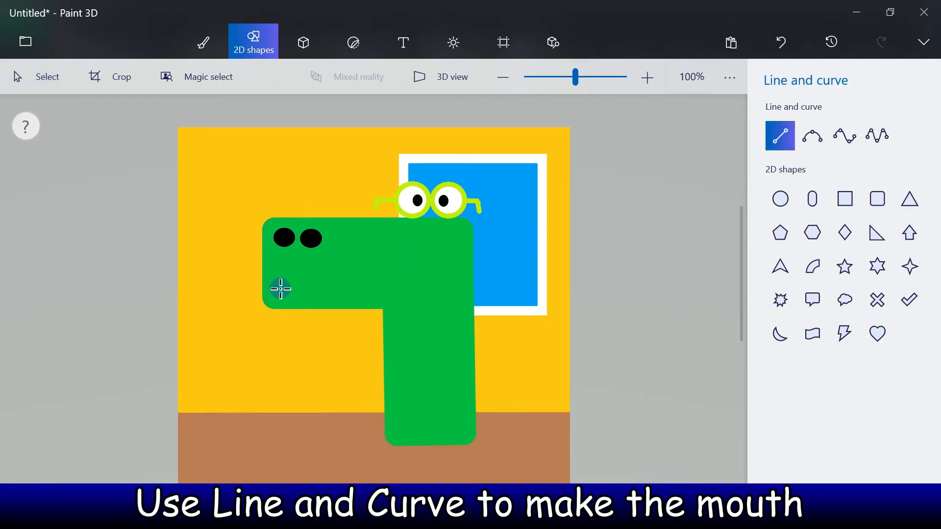
left_click_drag(263, 284, 416, 284)
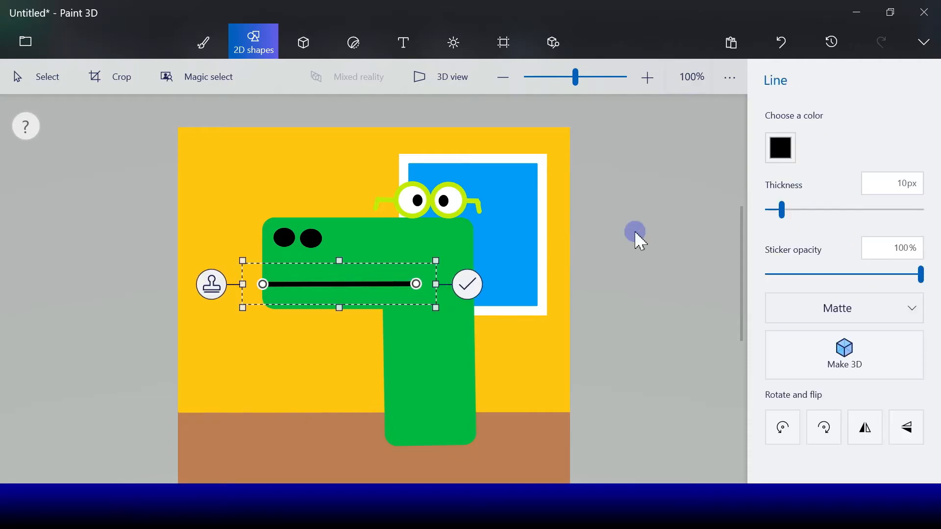
left_click(782, 149)
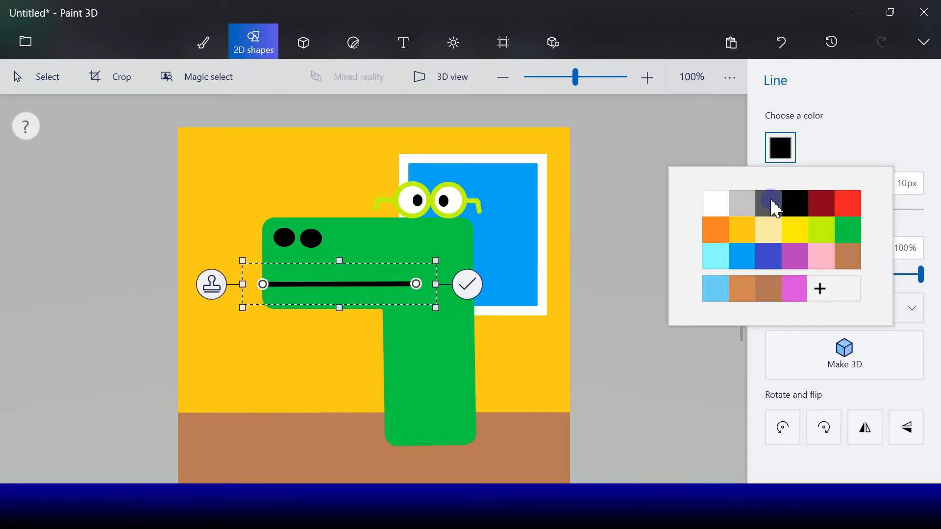
left_click(719, 203)
left_click_drag(784, 211, 801, 211)
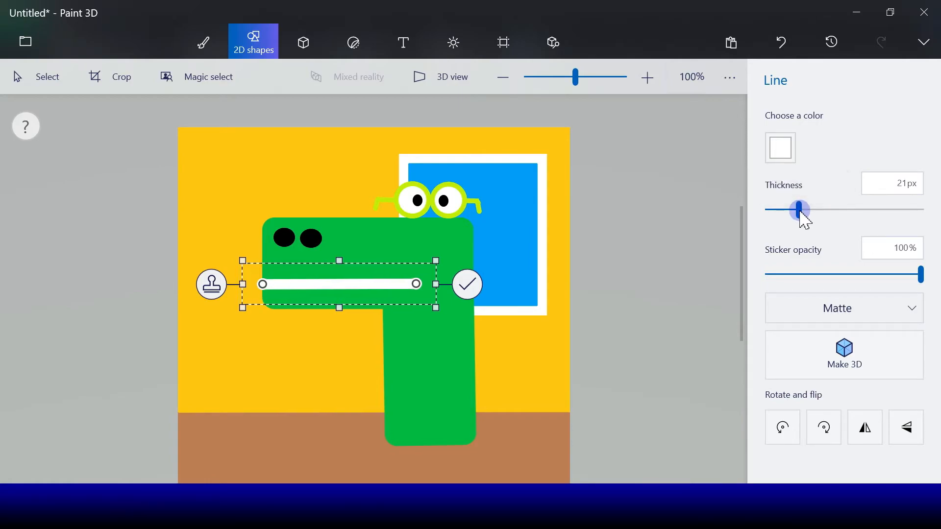
left_click(470, 284)
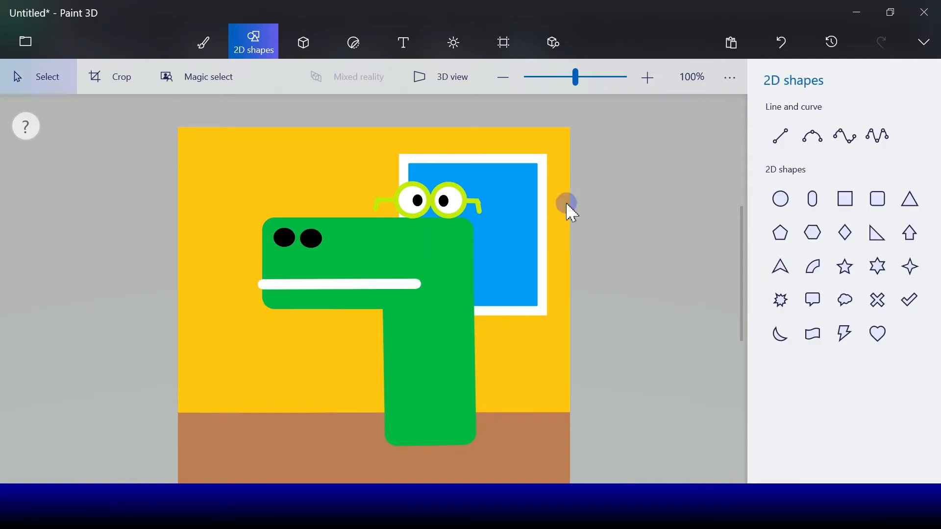
Add a short upward white curve at the inner end of the mouth line to form a smile.
left_click(812, 141)
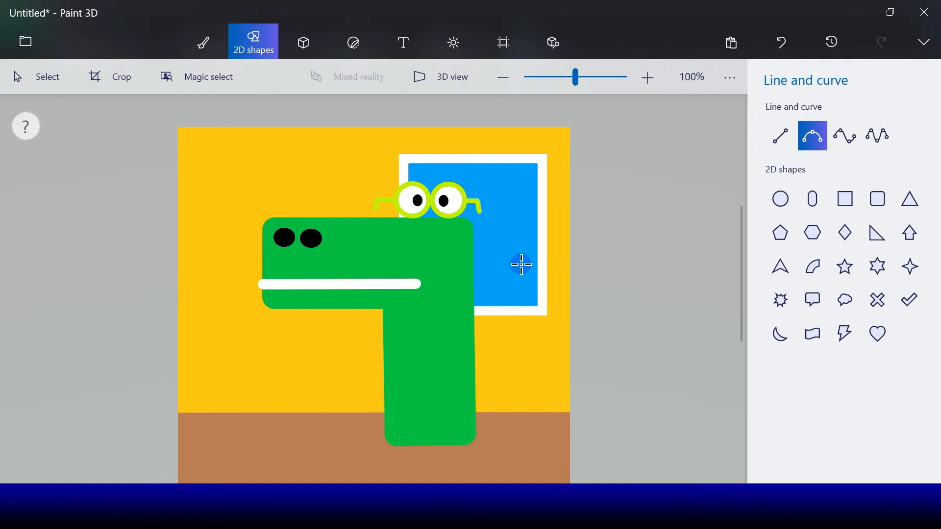
left_click_drag(421, 271, 413, 285)
left_click(463, 274)
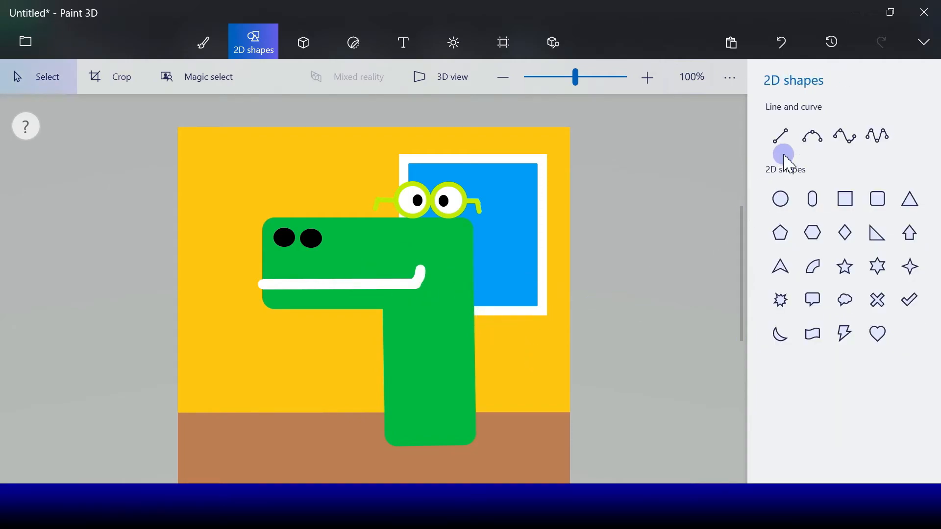
left_click(780, 136)
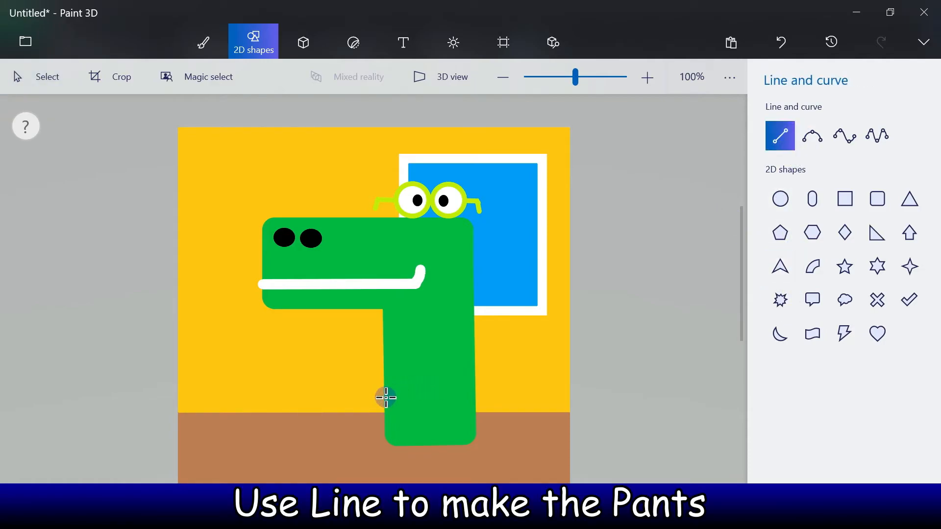
left_click_drag(385, 398, 469, 396)
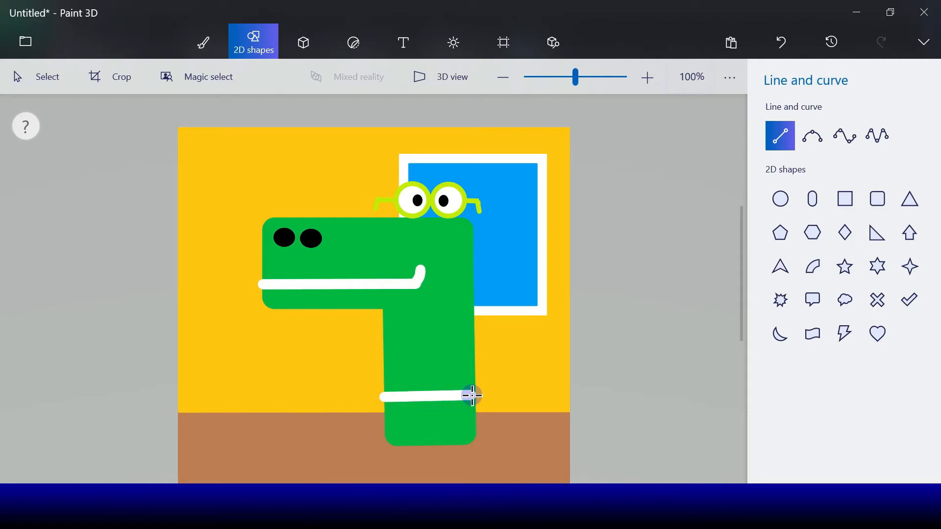
left_click_drag(472, 396, 471, 394)
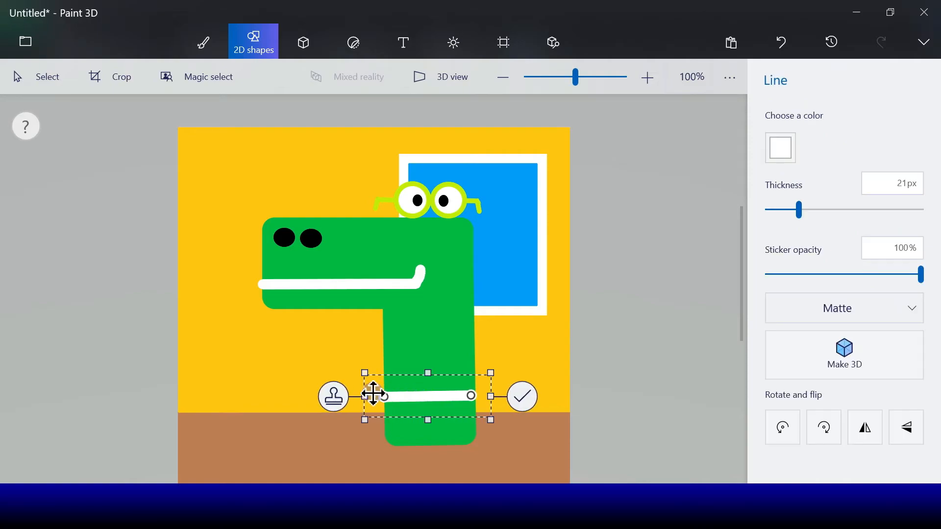
mouse_move(366, 395)
left_mouse_down()
mouse_move(361, 402)
mouse_move(372, 402)
left_mouse_up()
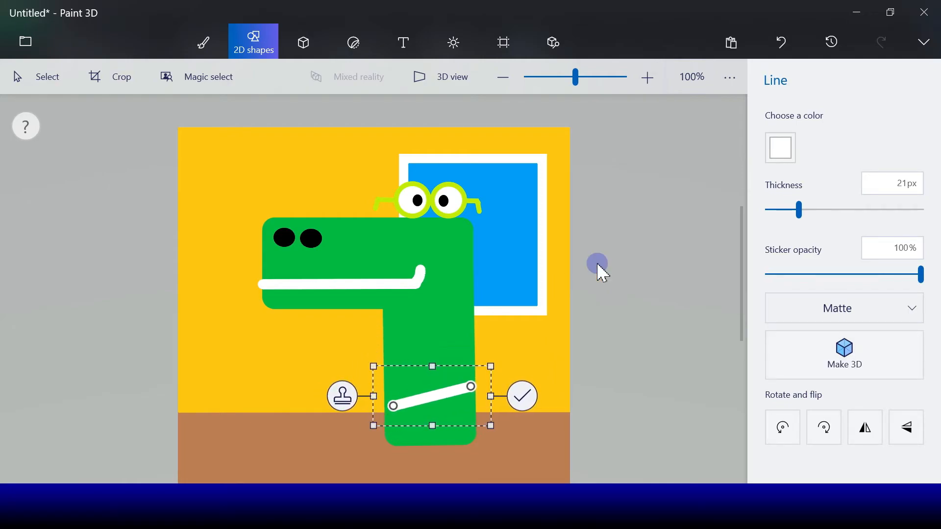
left_click(634, 252)
left_click(786, 54)
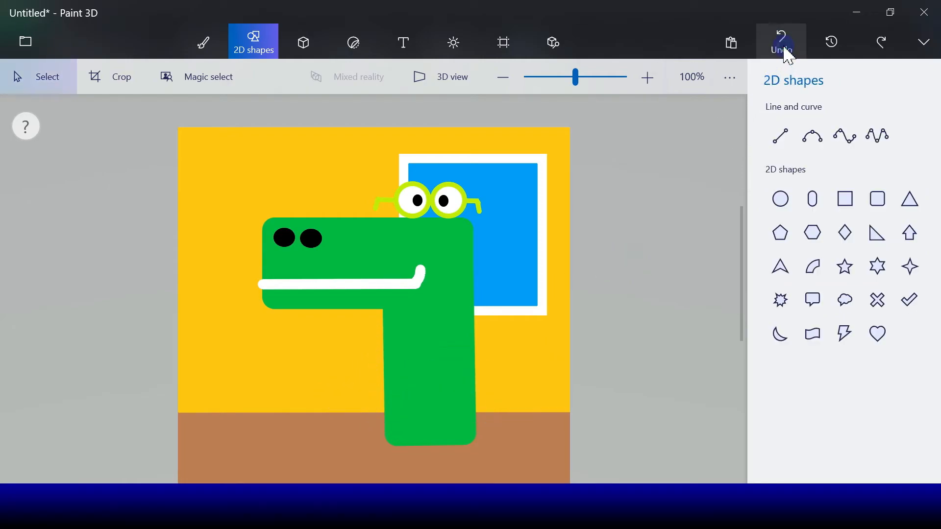
Draw a horizontal line across the lower body as the pants' waistband and colour it orange.
left_click(791, 137)
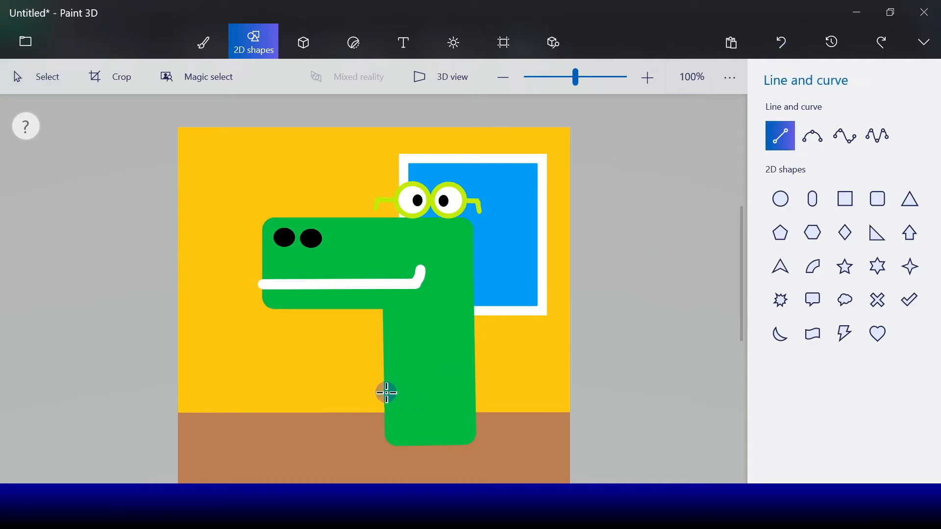
left_click_drag(386, 394, 475, 392)
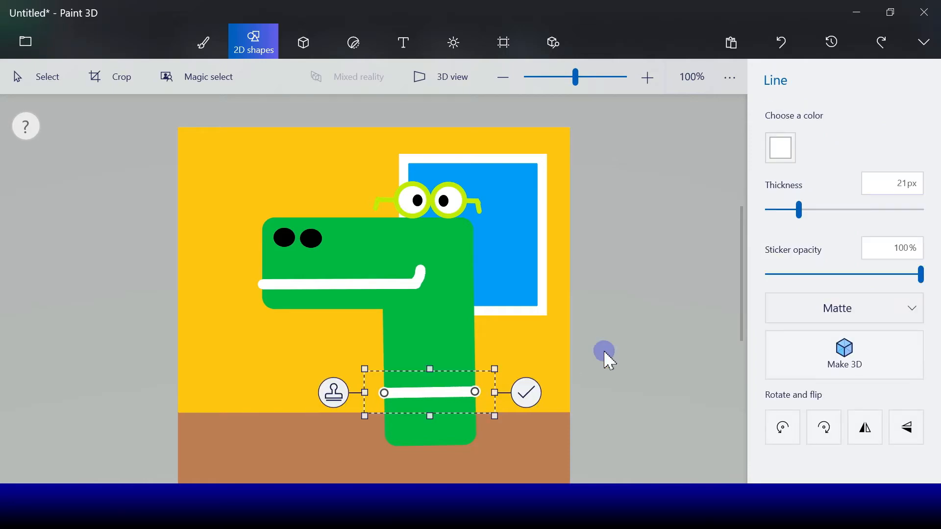
left_click(781, 146)
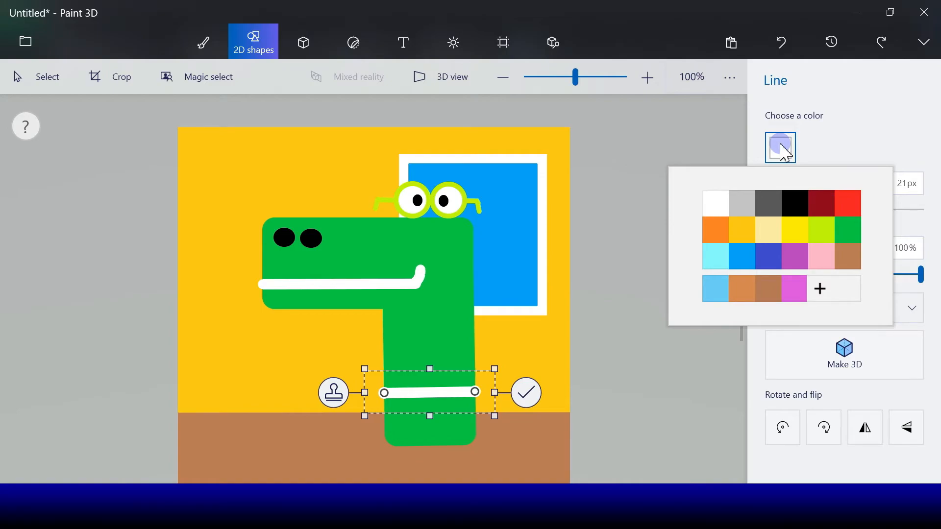
left_click(723, 233)
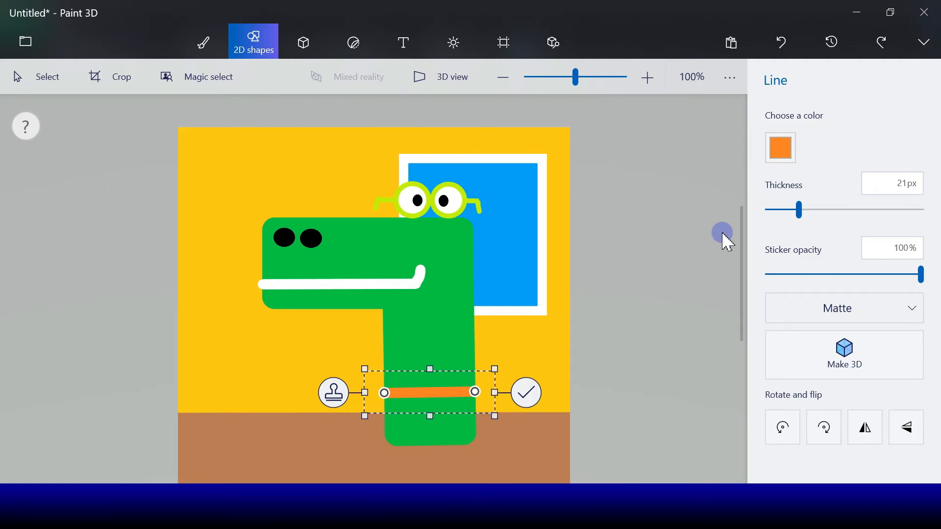
left_click(527, 392)
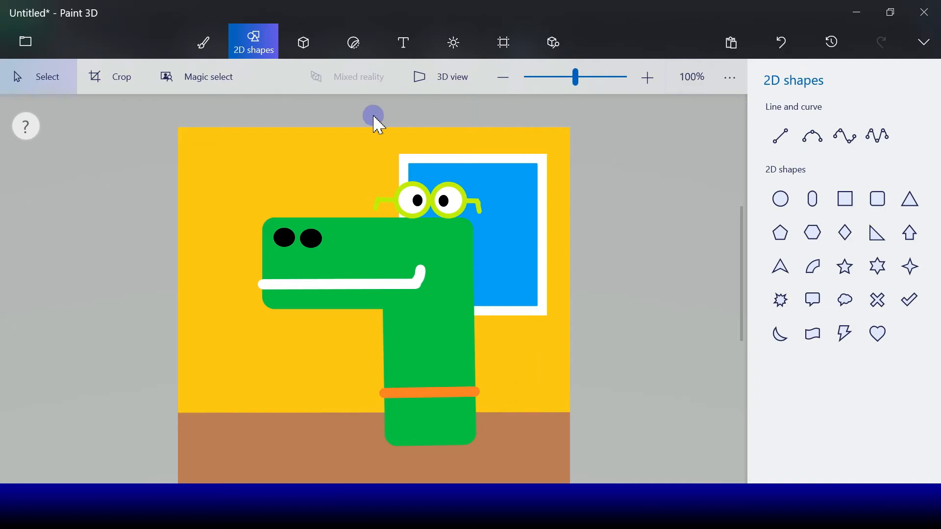
left_click(199, 45)
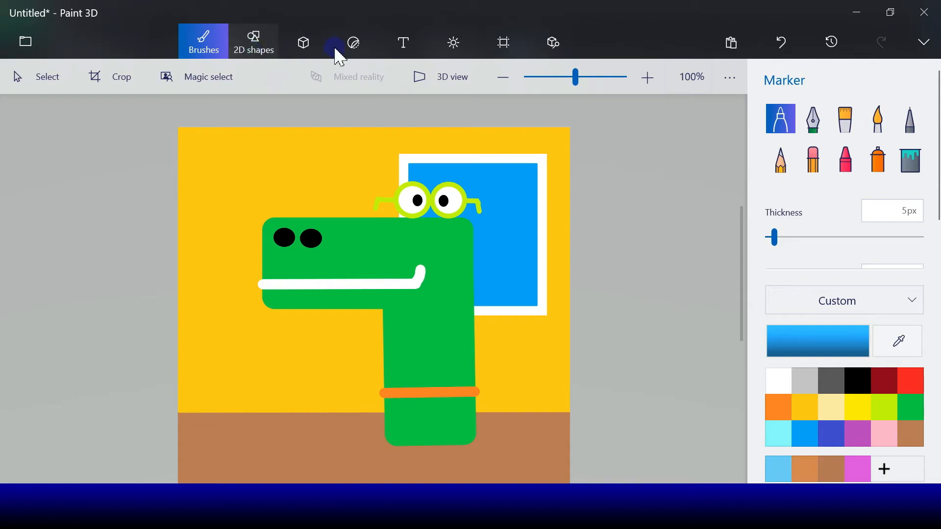
left_click(254, 54)
left_click(814, 203)
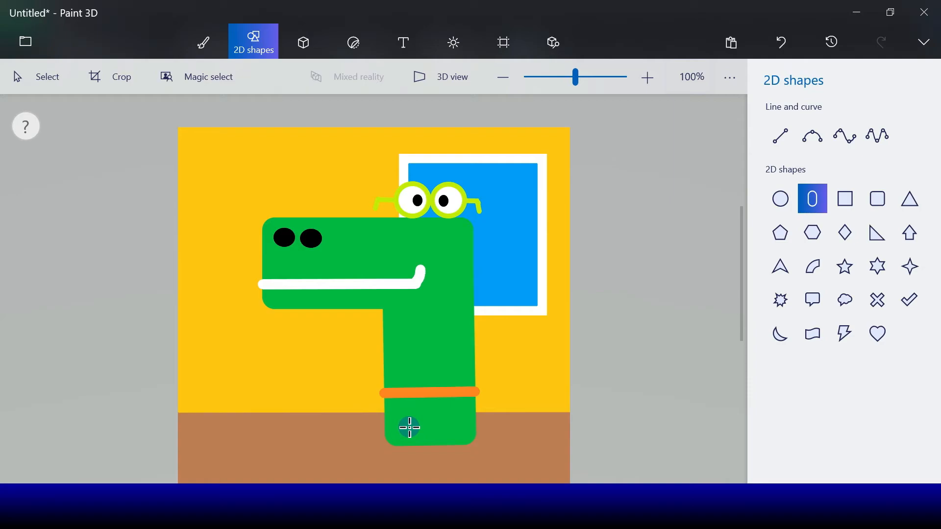
Draw a vertical orange line down from the lower body as the first leg and set its thickness to 30 px.
left_click(780, 136)
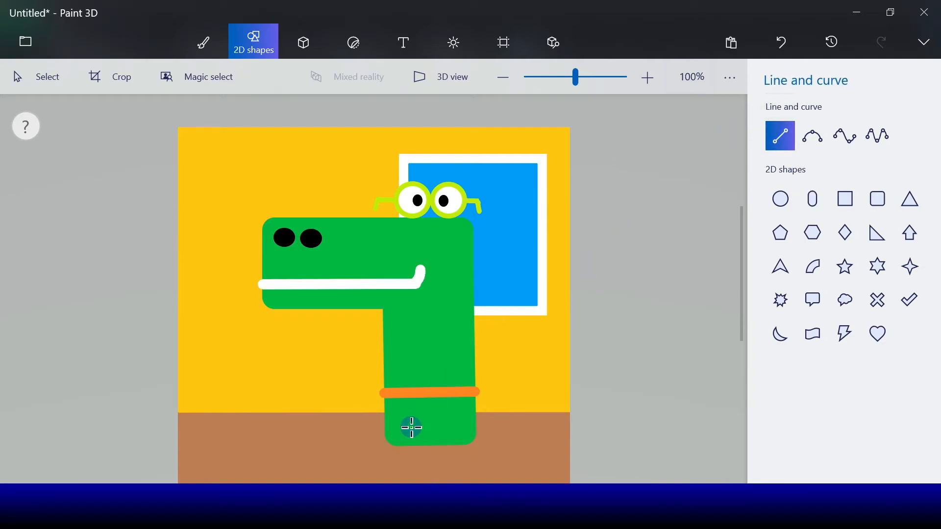
left_click_drag(412, 428, 413, 477)
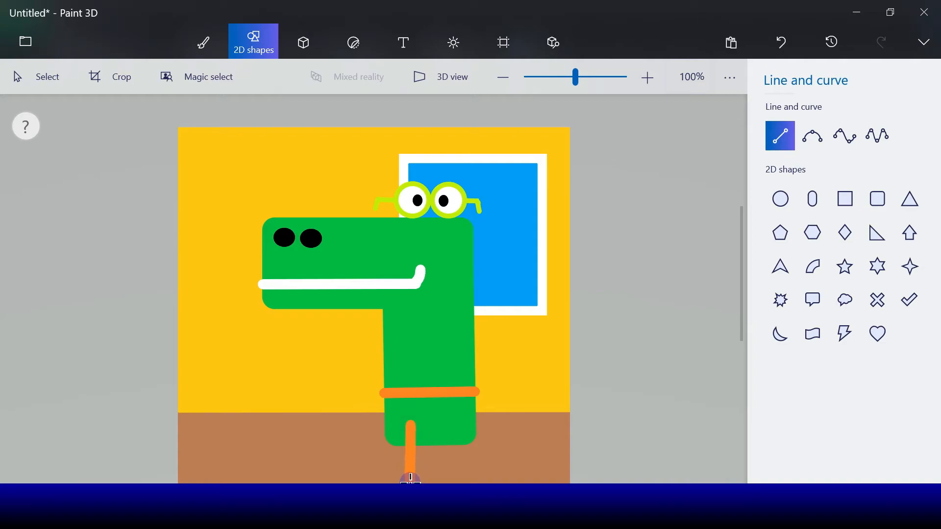
left_click_drag(411, 480, 412, 482)
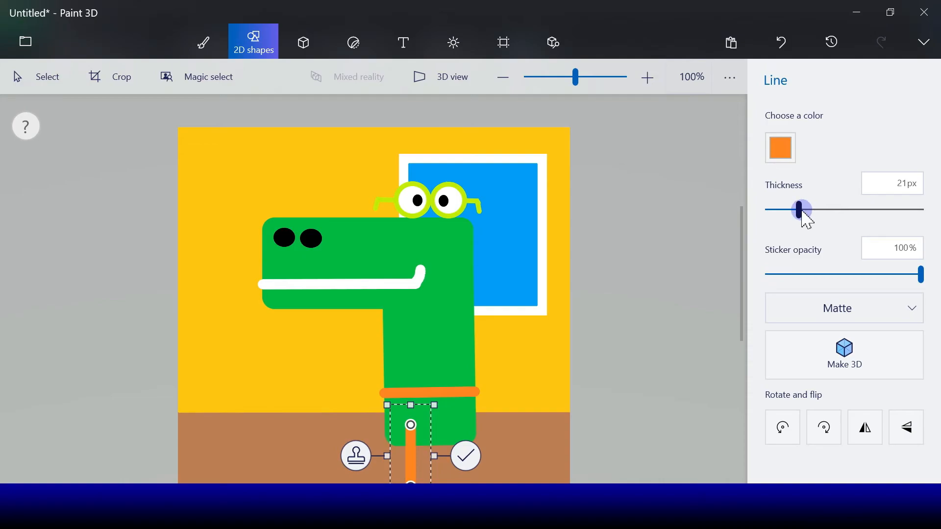
left_click_drag(803, 211, 814, 211)
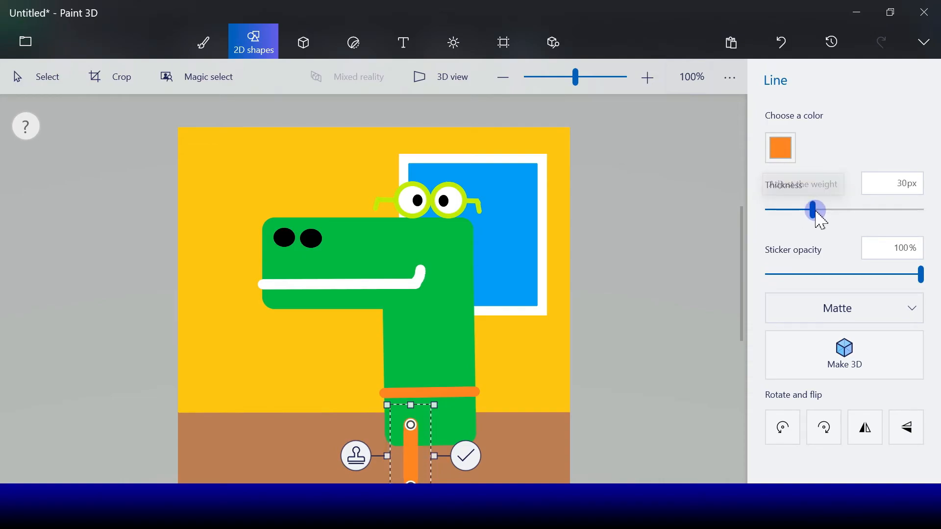
Stamp a copy of the orange leg line and place it to the right of the first leg.
left_click_drag(412, 484, 449, 443)
left_click(347, 456)
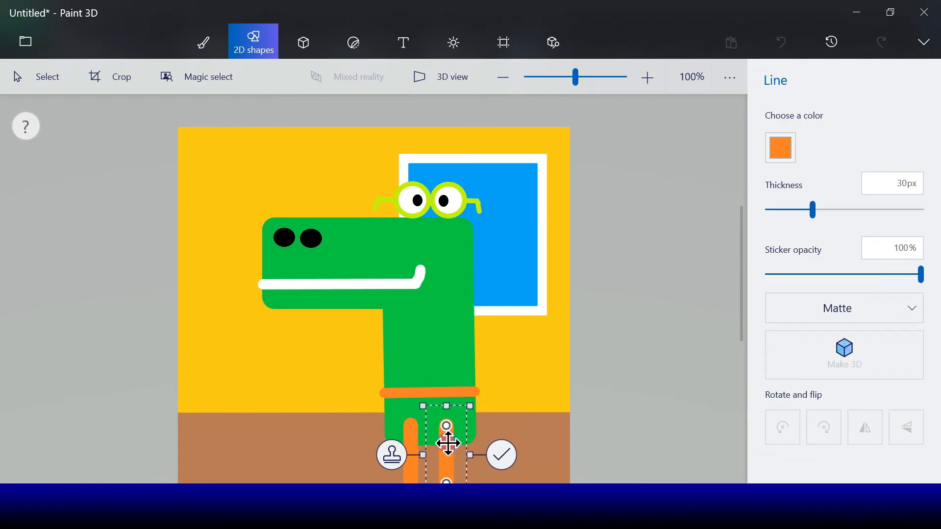
left_click_drag(448, 444, 443, 444)
left_click(498, 456)
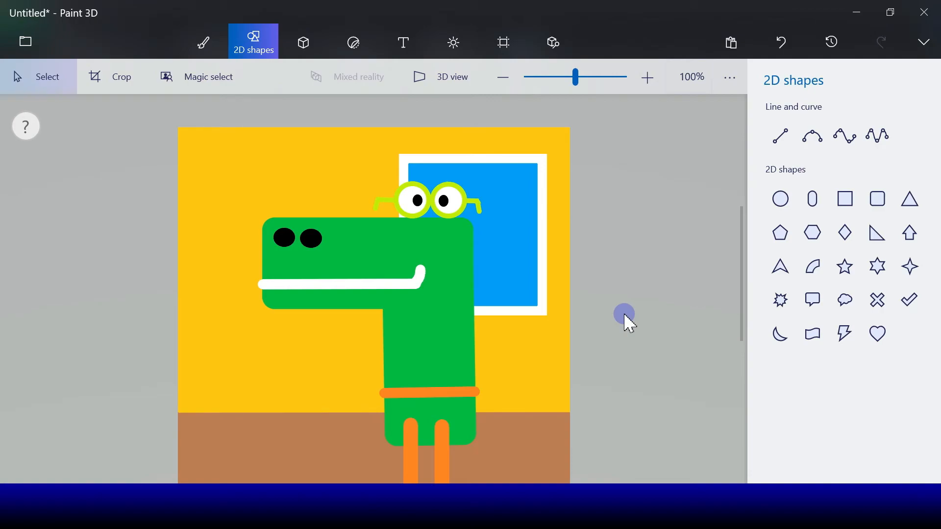
Fill the body area below the orange waistband with lime.
left_click(203, 43)
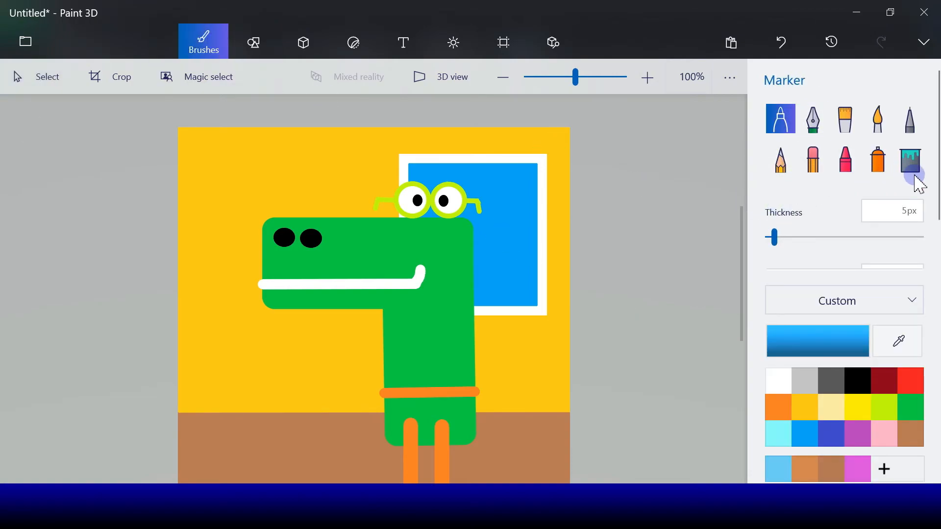
left_click(913, 161)
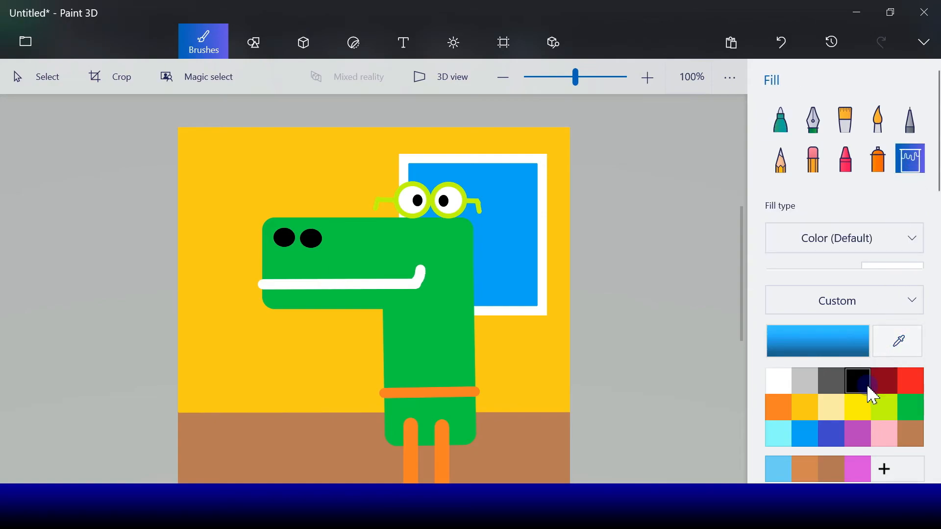
left_click(880, 410)
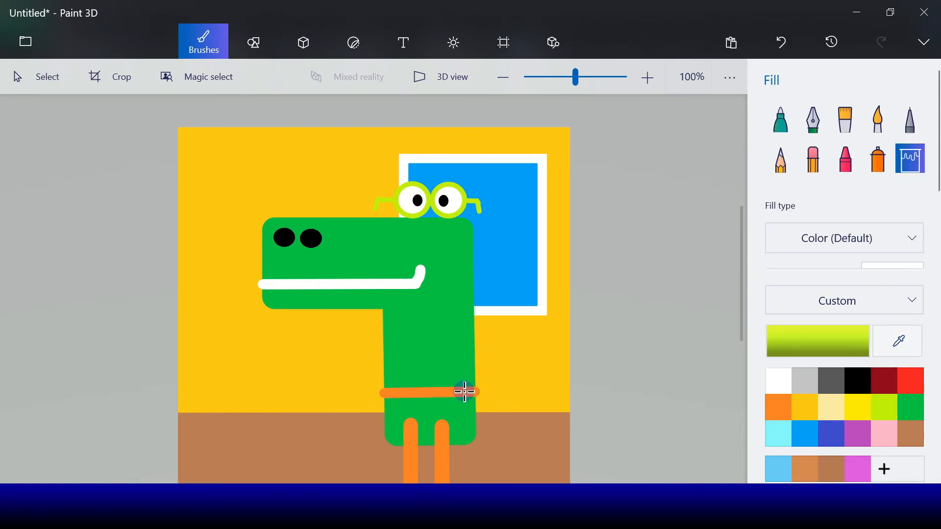
left_click(453, 410)
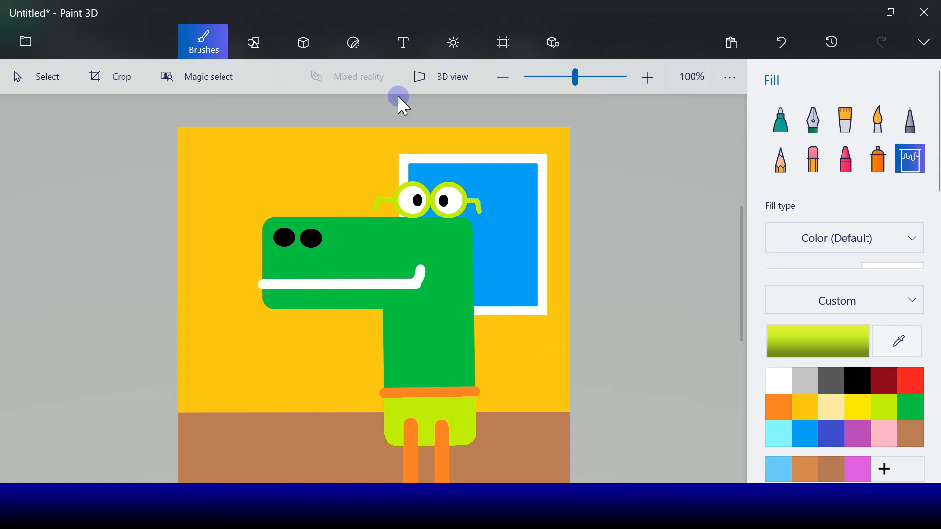
Draw a short horizontal line across the lower part of the first leg, 11 px thick and coloured lime.
left_click(250, 48)
left_click(780, 138)
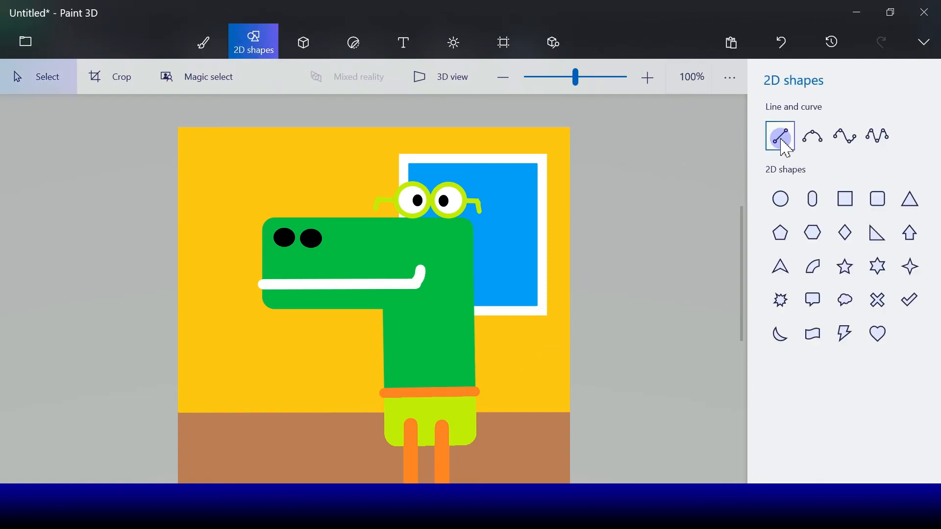
left_click(648, 78)
left_click(647, 77)
left_click(647, 78)
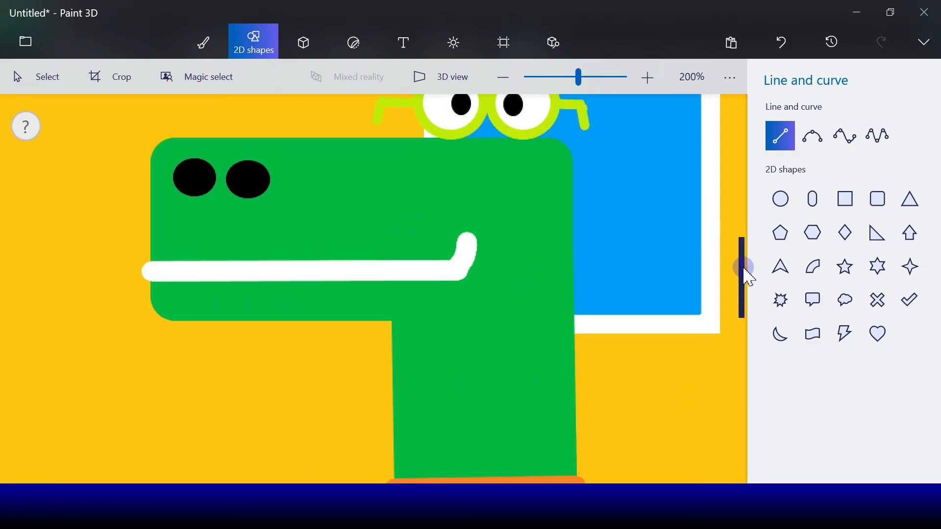
left_click_drag(742, 267, 741, 349)
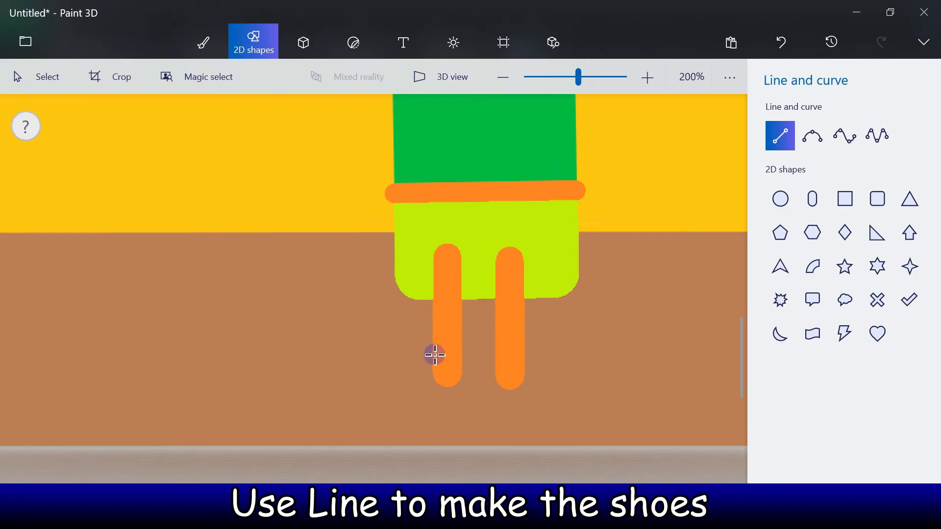
left_click_drag(453, 355, 453, 355)
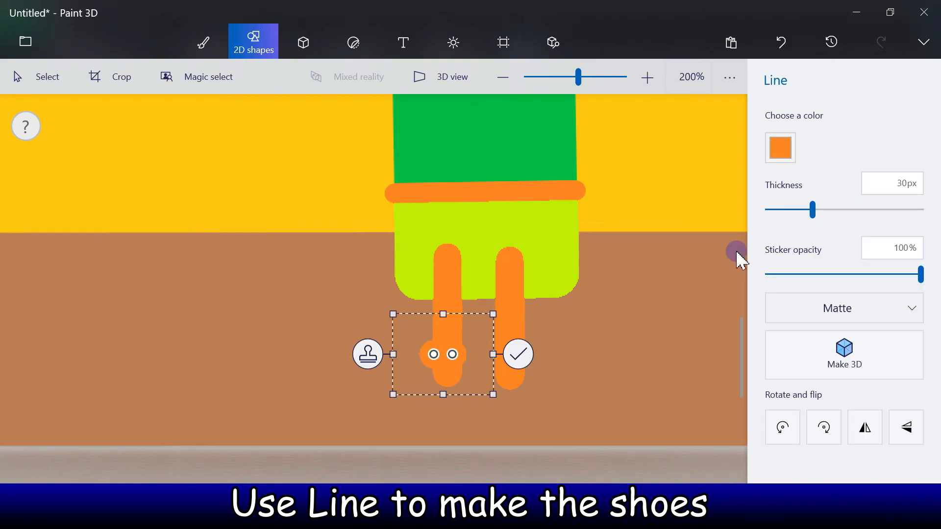
left_click_drag(813, 214, 783, 218)
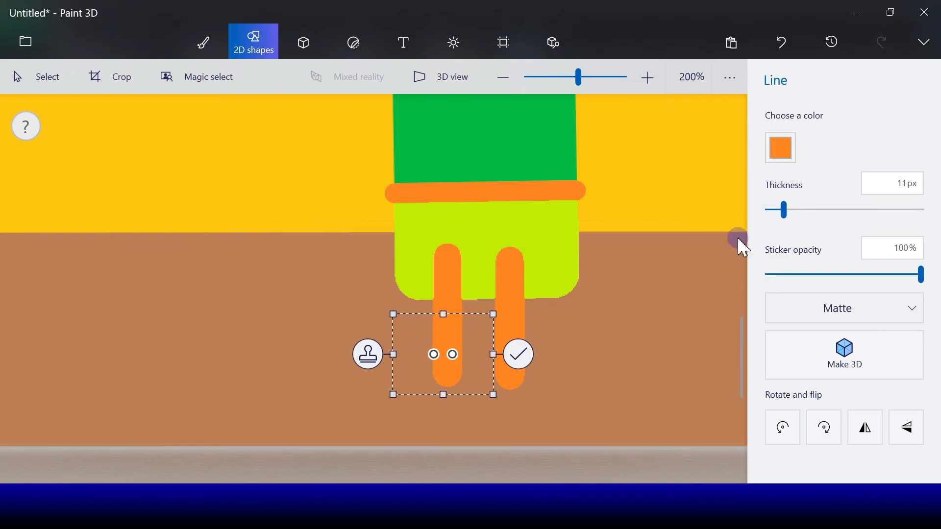
left_click(793, 157)
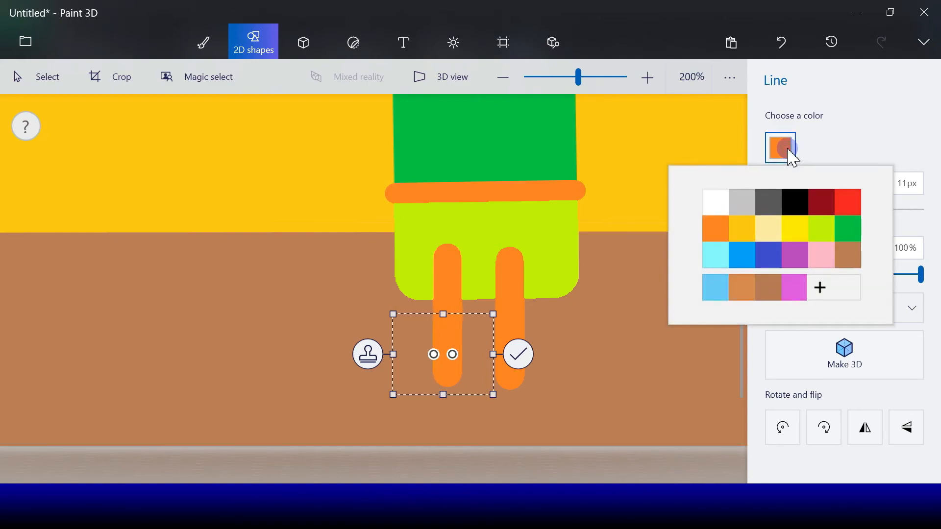
left_click(815, 231)
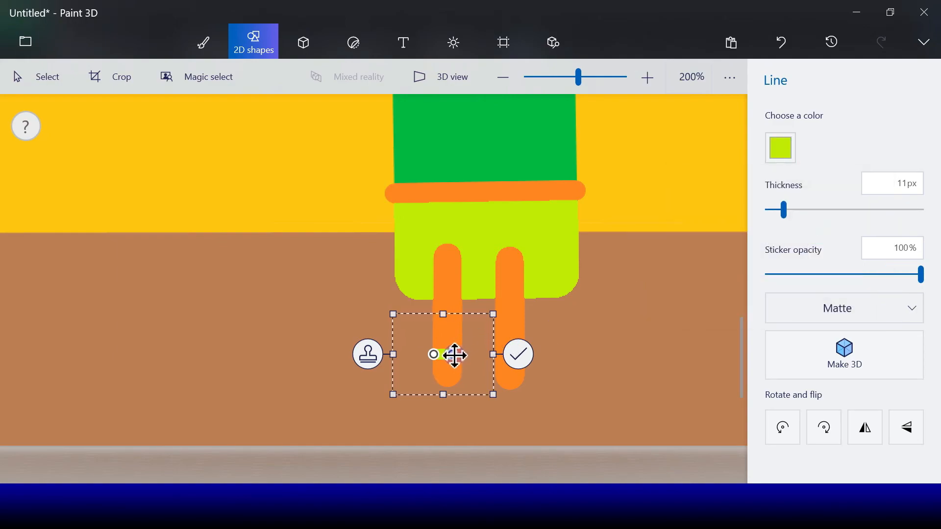
Stamp a copy of the lime ankle line and place it across the second leg at the same height.
left_click_drag(454, 355, 515, 360)
left_click(375, 357)
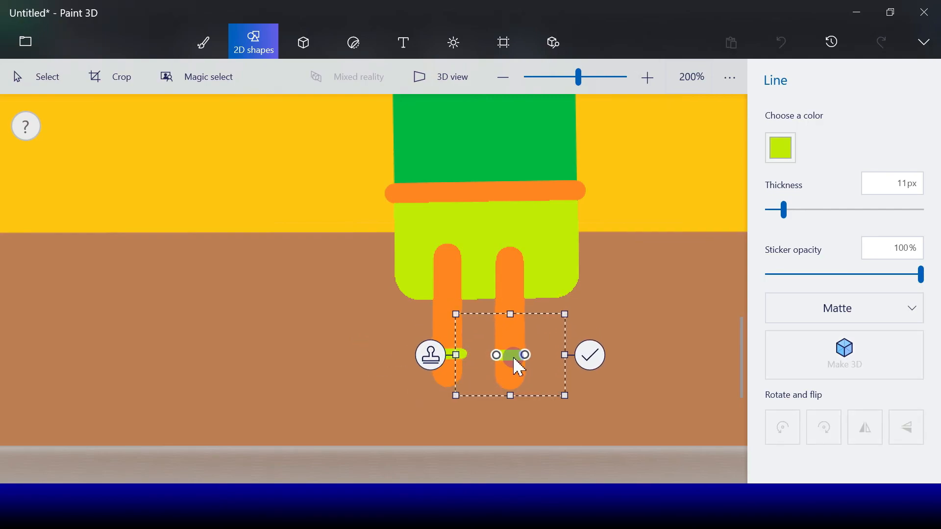
left_click(594, 353)
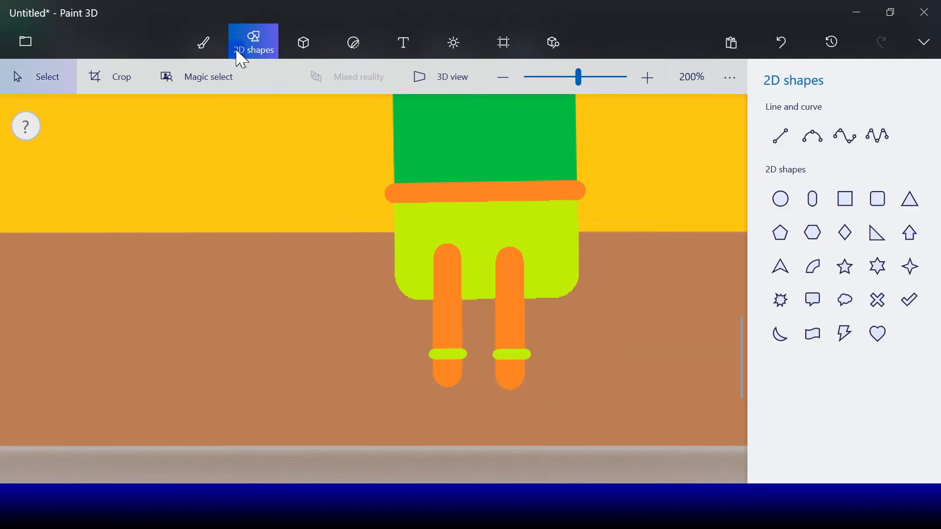
Fill both legs above the ankle lines with lime, leaving the feet orange as shoes.
left_click(208, 49)
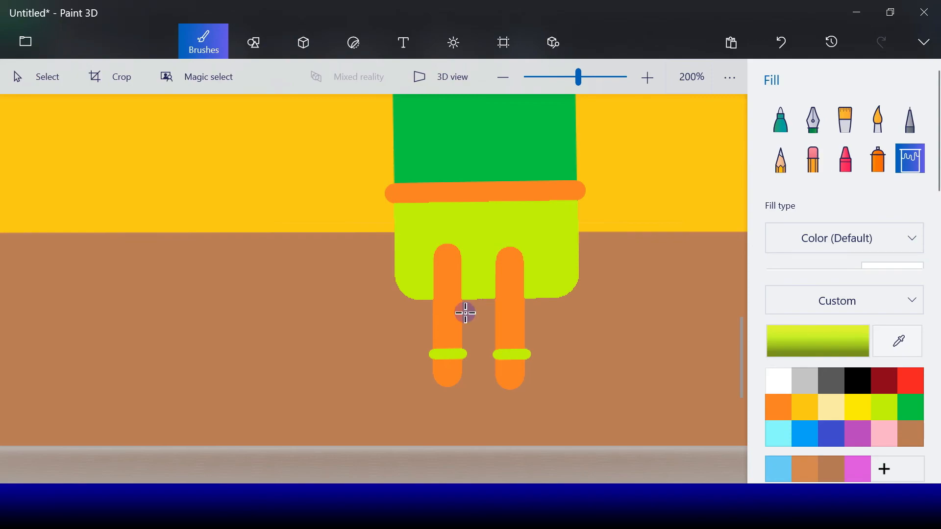
left_click(504, 307)
left_click(442, 306)
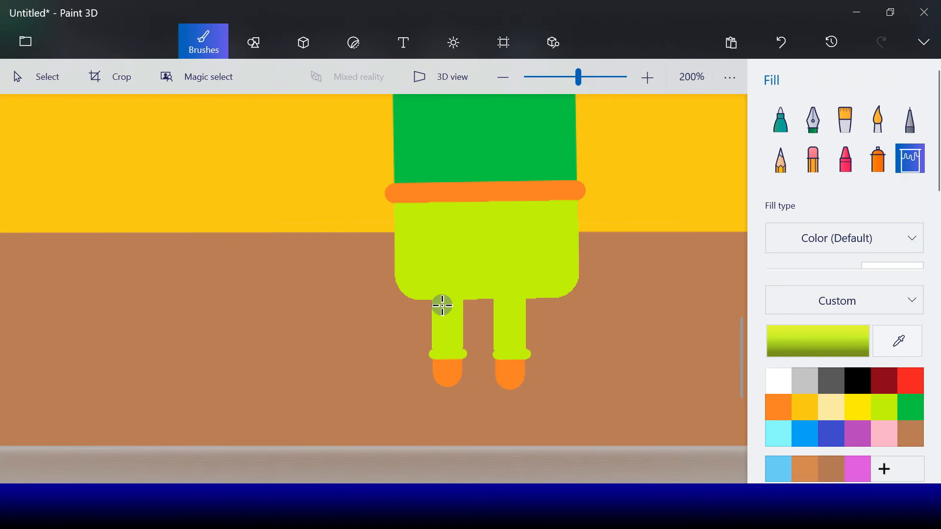
Draw a vertical green line 30 px thick from the body down over the waistband as the arm, shifted slightly towards the body's right edge.
left_click(255, 54)
left_click(783, 138)
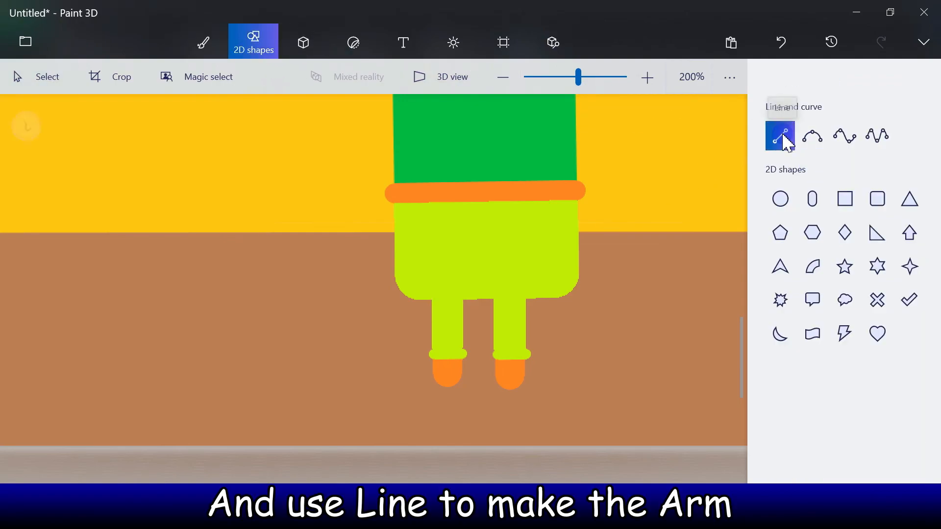
left_click_drag(530, 166, 529, 247)
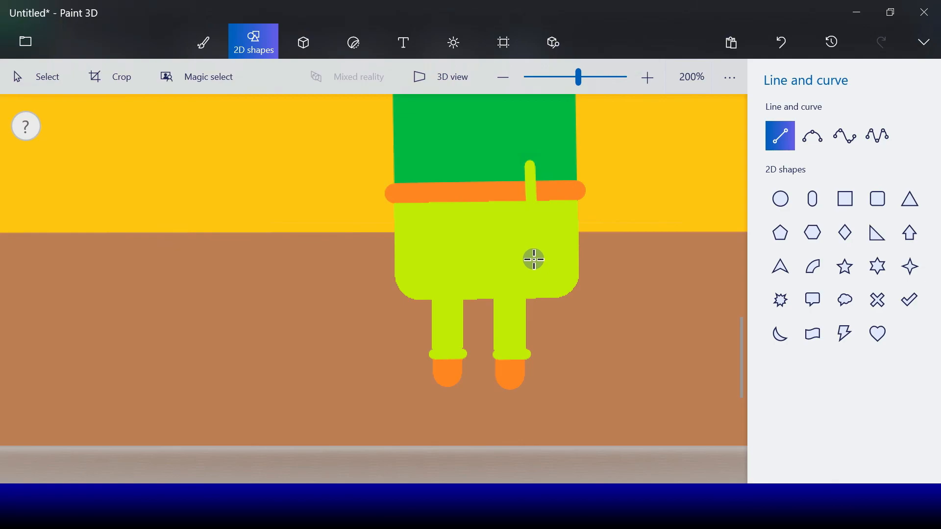
left_click_drag(782, 208, 815, 216)
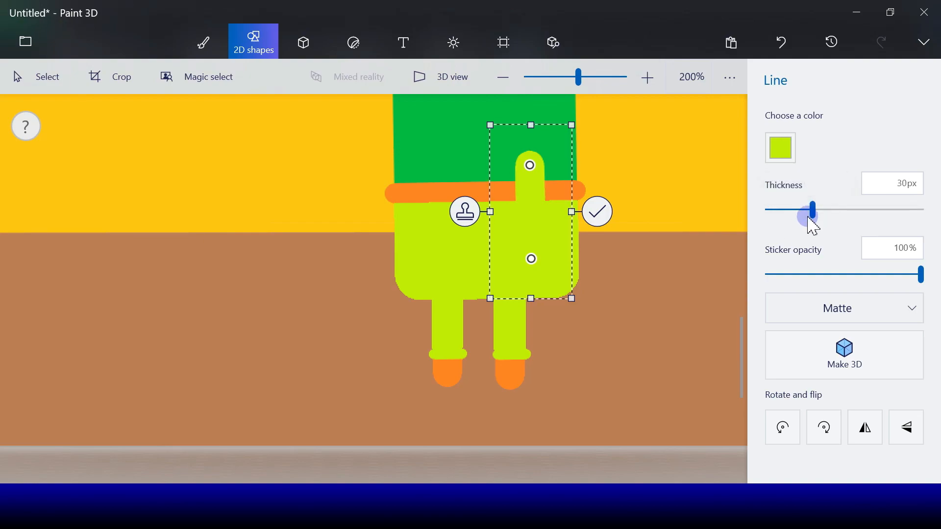
left_click(786, 153)
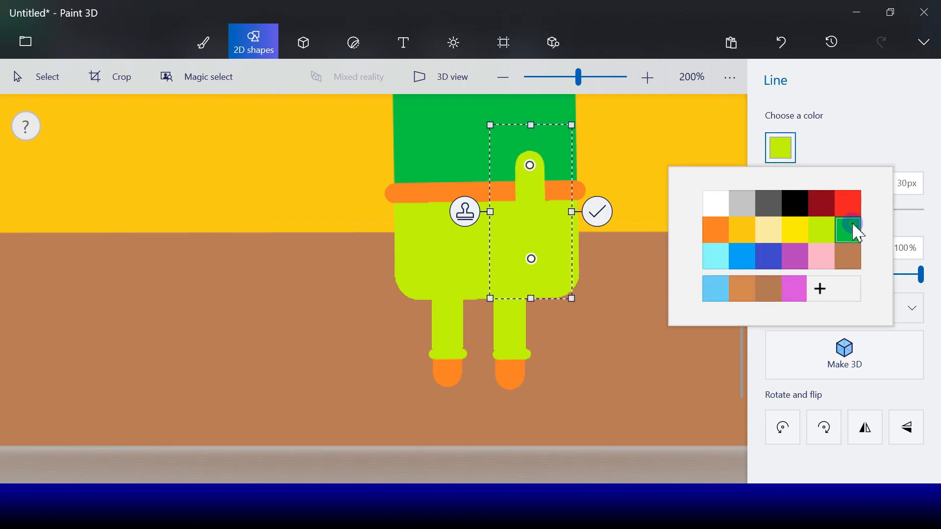
left_click(854, 231)
mouse_move(534, 217)
left_mouse_down()
mouse_move(537, 207)
mouse_move(543, 218)
left_mouse_up()
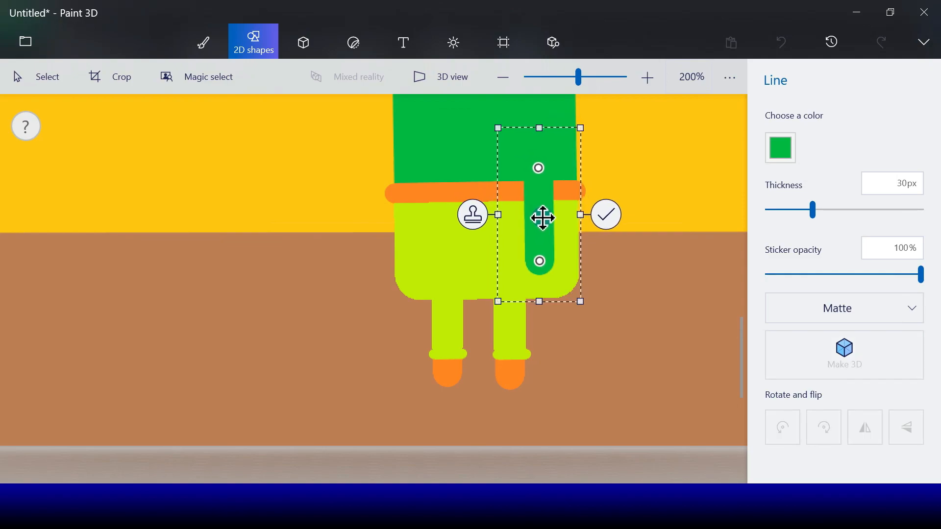
left_click(606, 218)
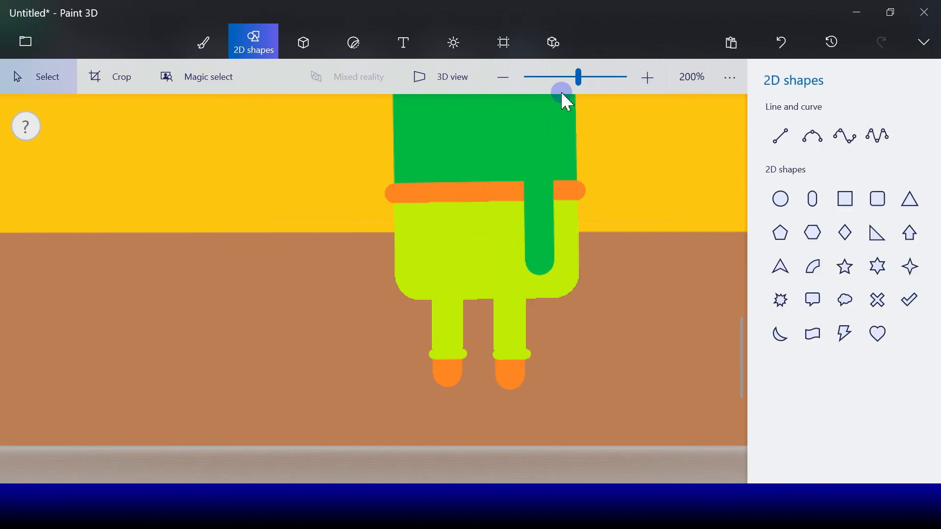
left_click(505, 78)
left_click(507, 78)
left_click(506, 78)
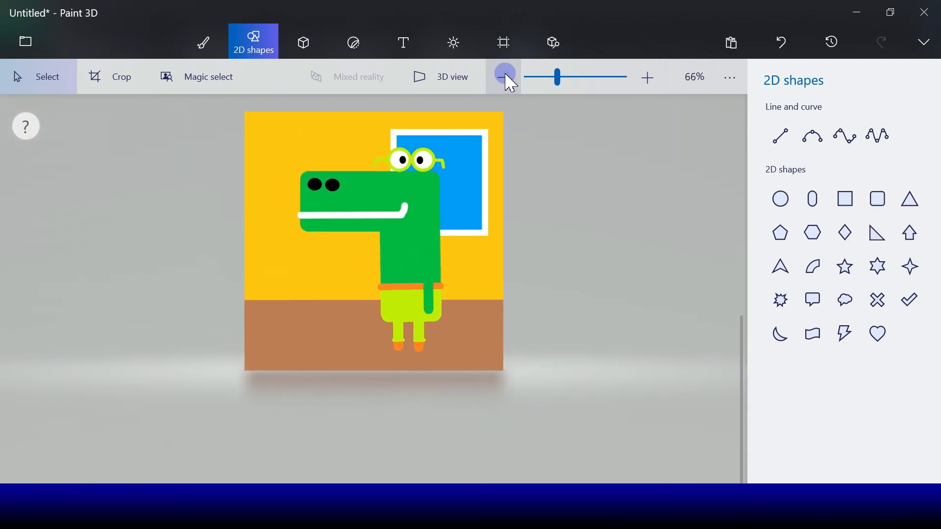
left_click(648, 77)
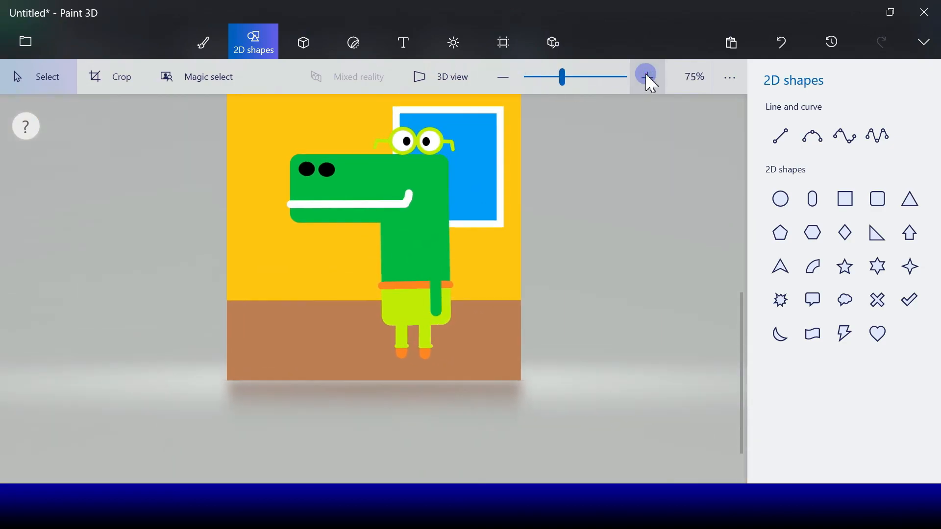
left_click(648, 77)
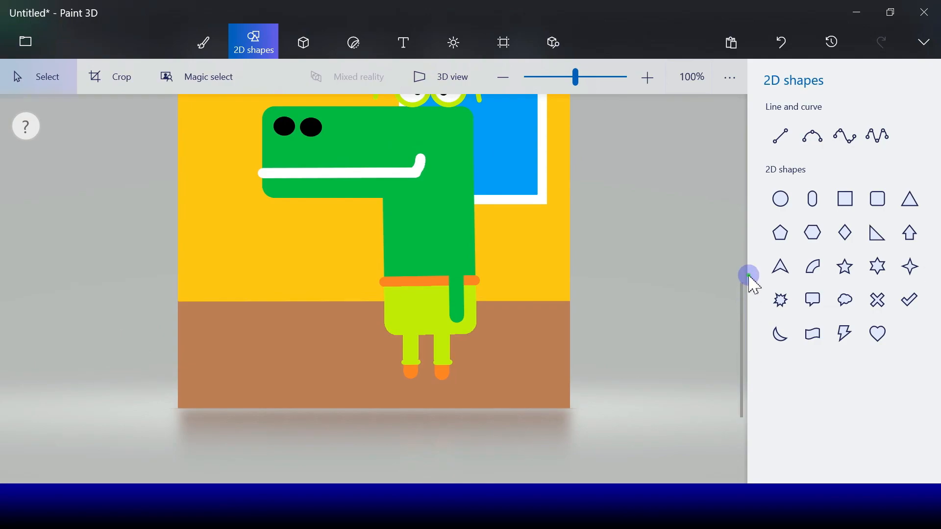
left_click_drag(743, 288, 742, 247)
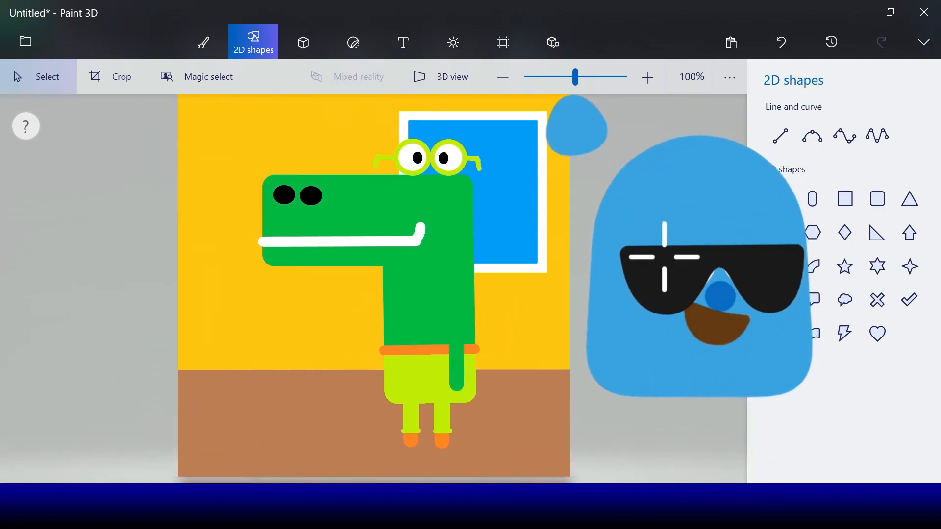